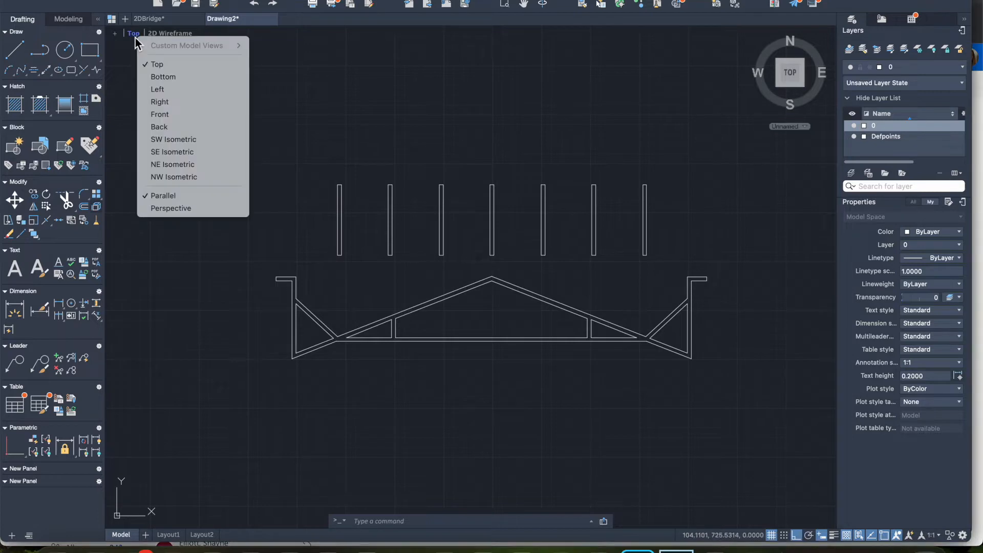
# Step: Switch to the SE Isometric view and presspull the closed bridge truss profile to a height of 5
pyautogui.click(153, 152)
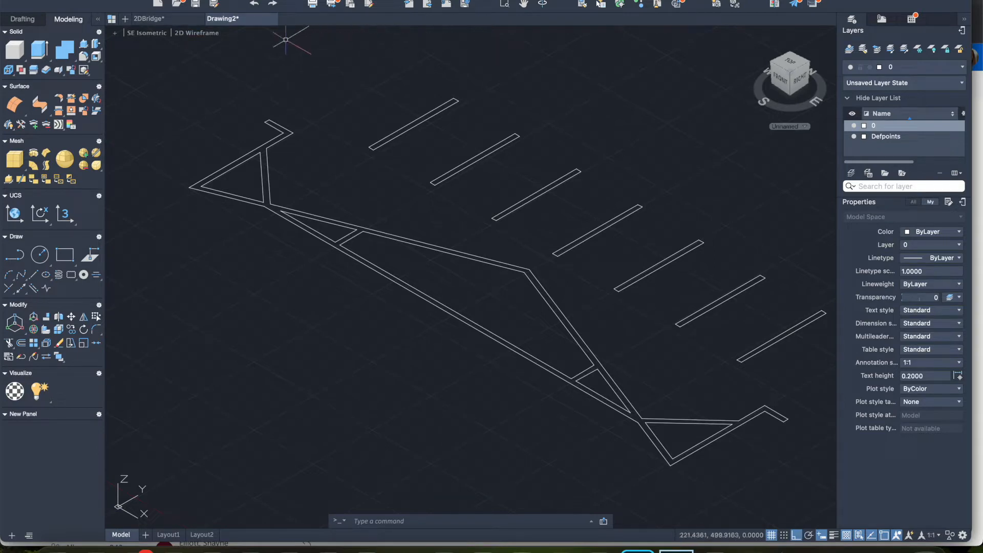
pyautogui.click(84, 48)
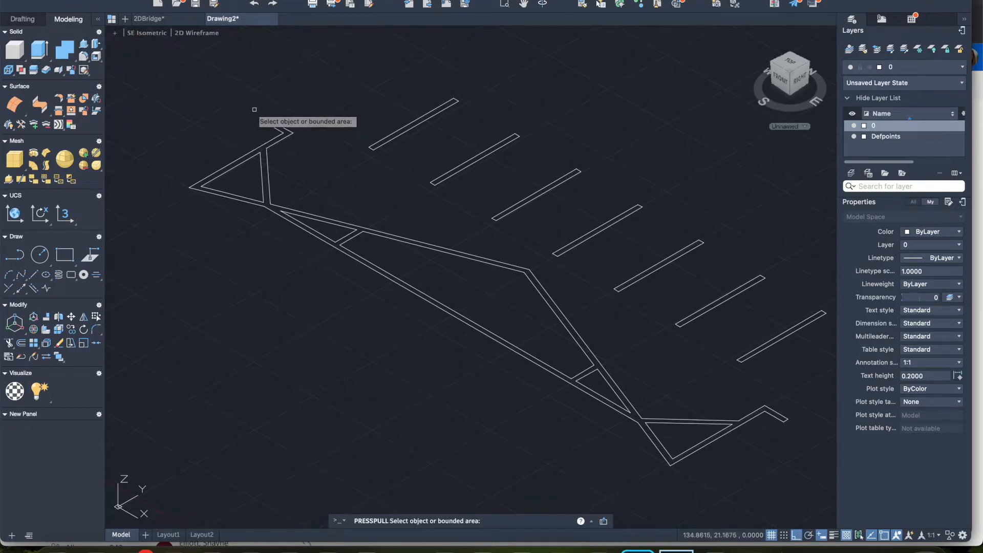
pyautogui.click(265, 149)
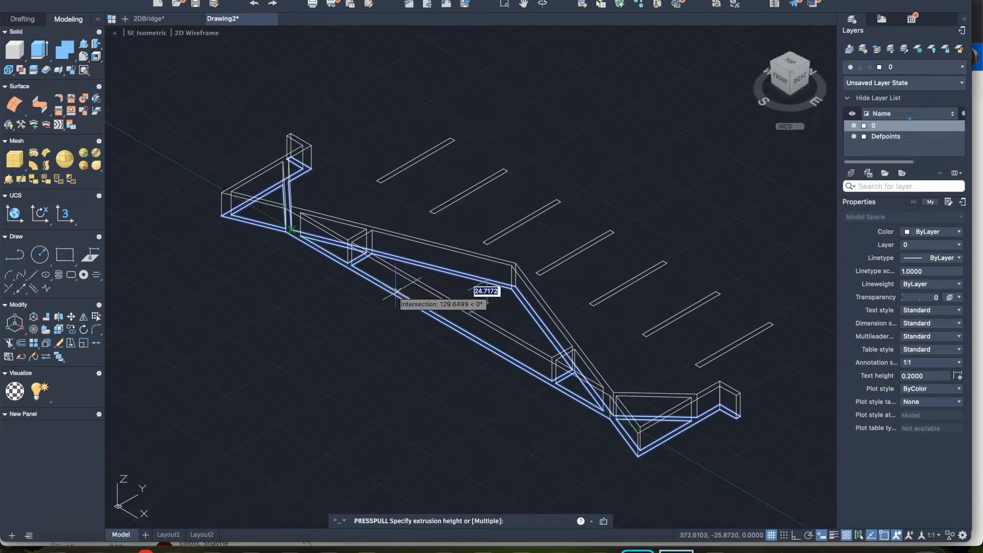
pyautogui.write('5')
pyautogui.press('Return')
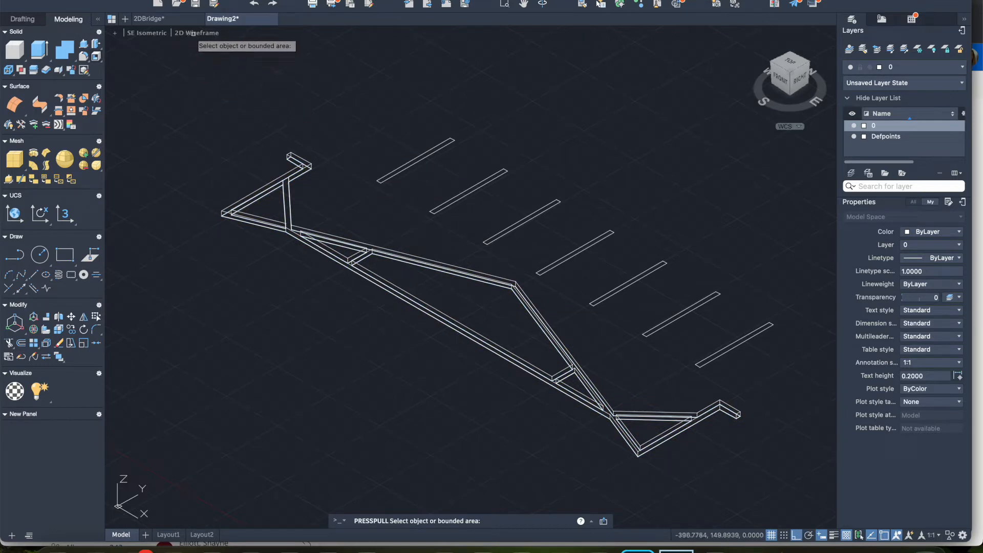
pyautogui.press('Escape')
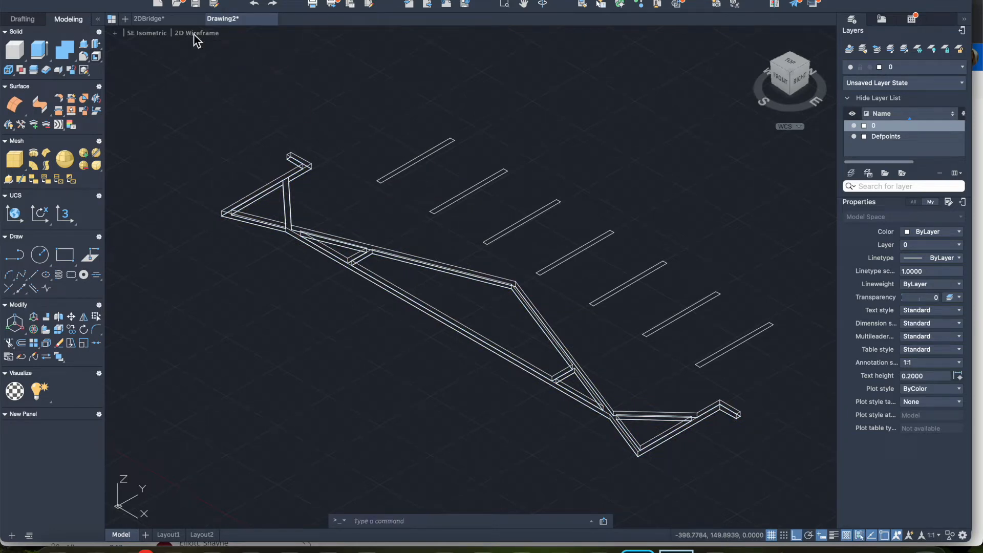
# Step: Set the viewport's visual style to Shades of Gray to show the extruded truss as a shaded solid
pyautogui.click(197, 33)
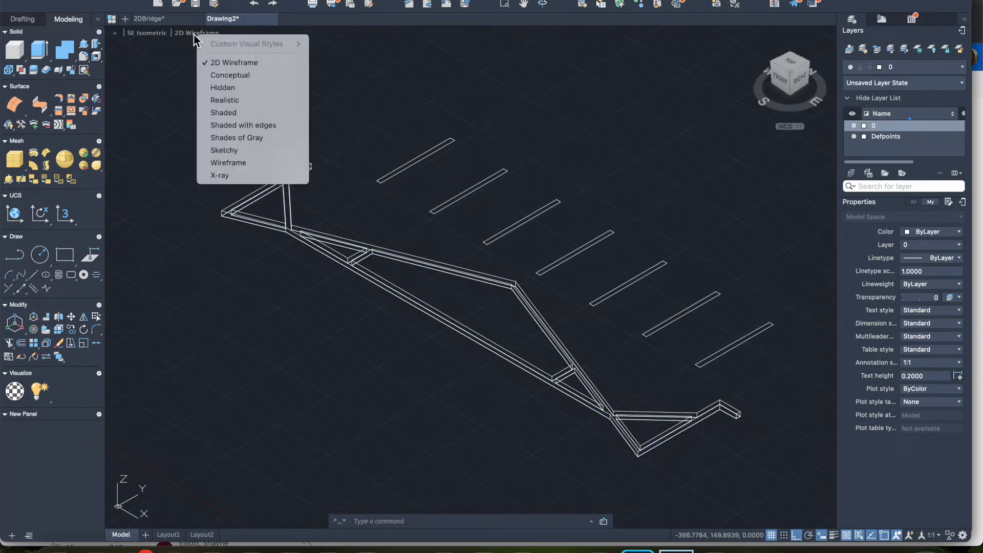
pyautogui.click(231, 138)
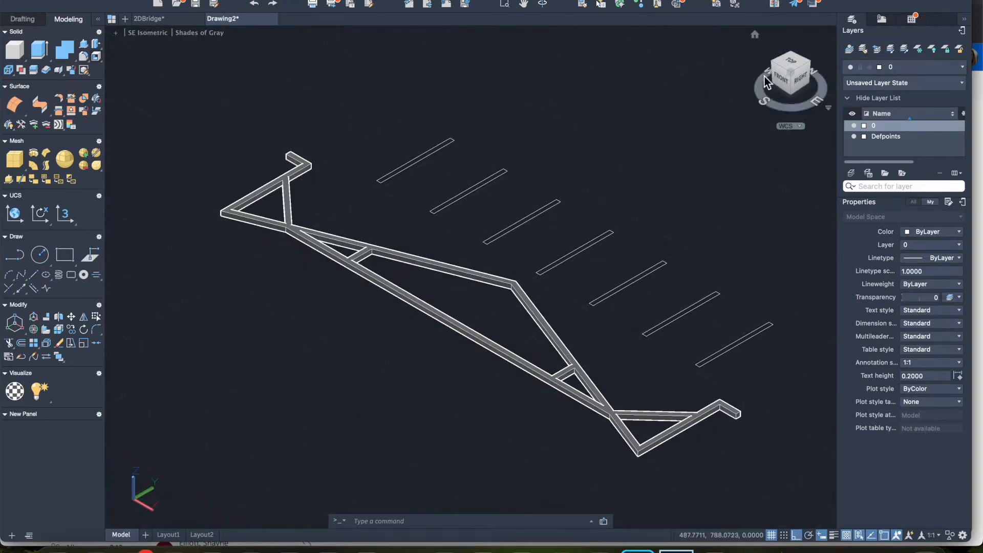
pyautogui.moveTo(788, 78); pyautogui.dragTo(789, 83)
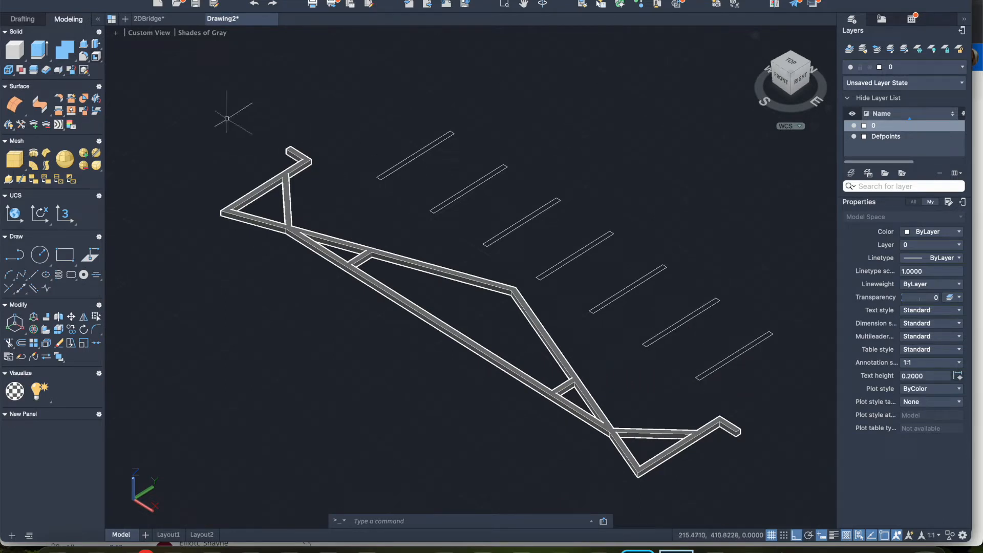
# Step: In the Top view, copy the whole truss about 180 units straight below the original, using its upper-left corner as base point
pyautogui.click(143, 35)
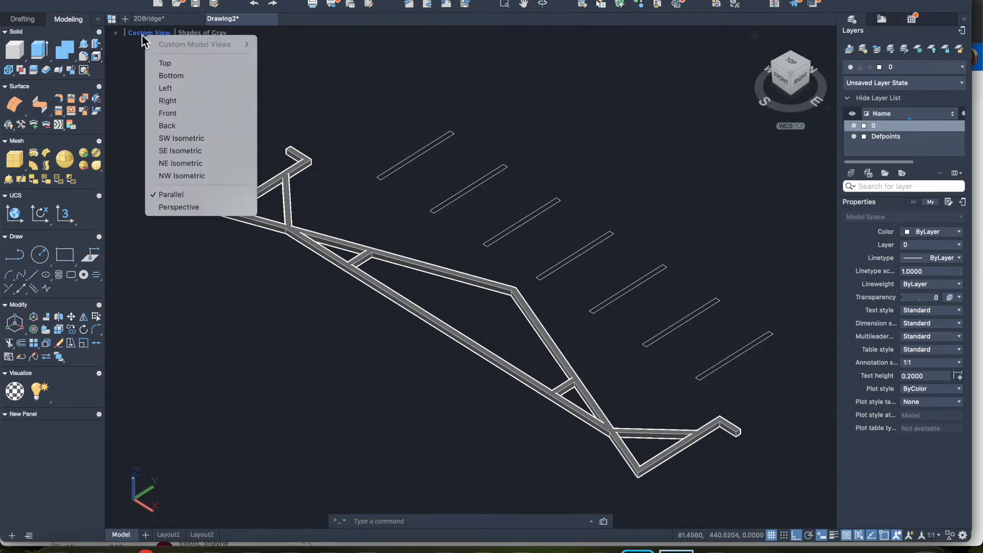
pyautogui.click(165, 63)
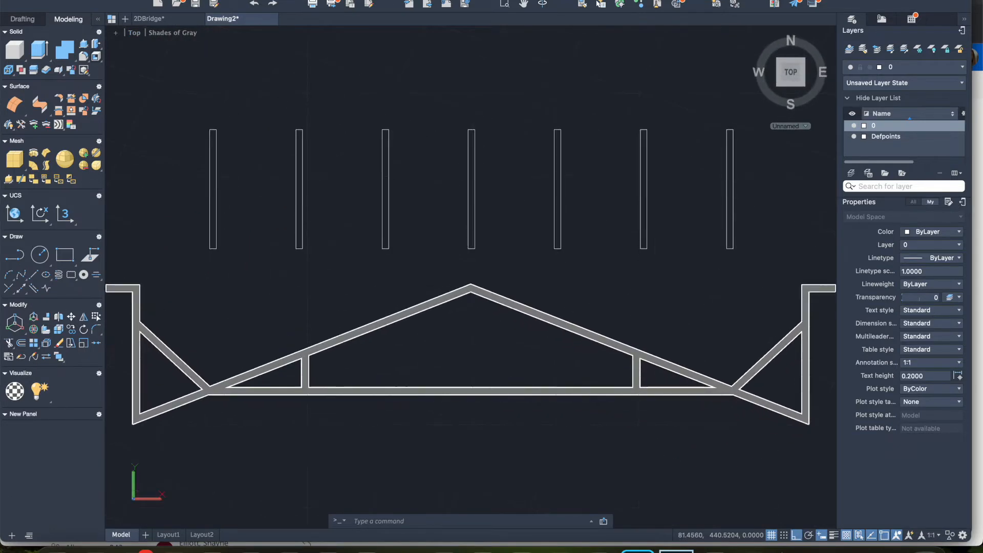
pyautogui.rightClick(425, 207)
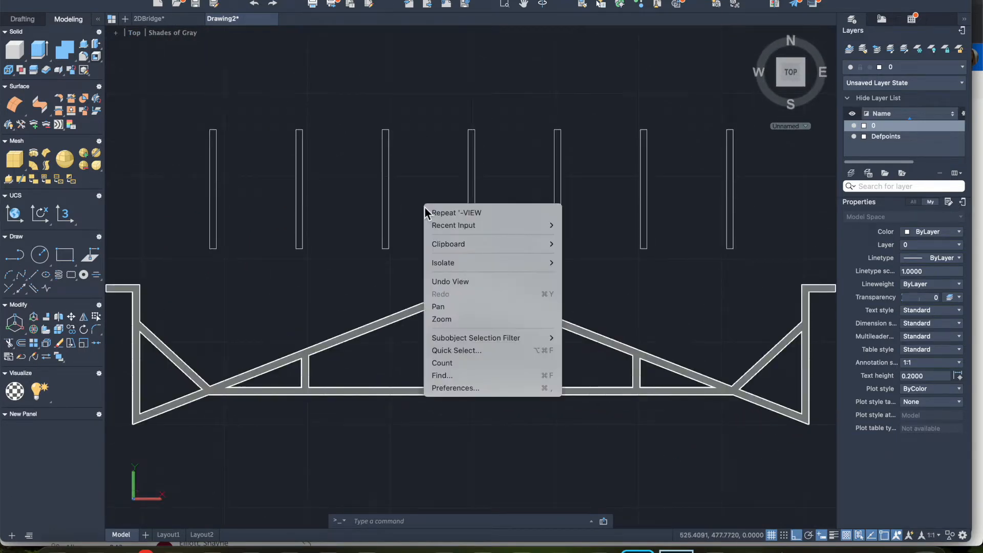
pyautogui.press('Escape')
pyautogui.scroll(-4, 397, 204)
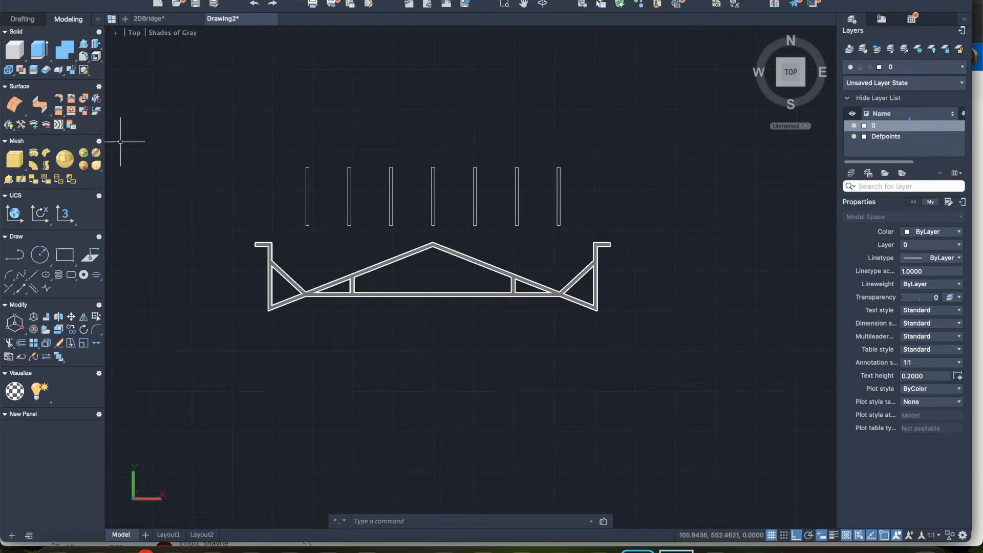
pyautogui.click(234, 230)
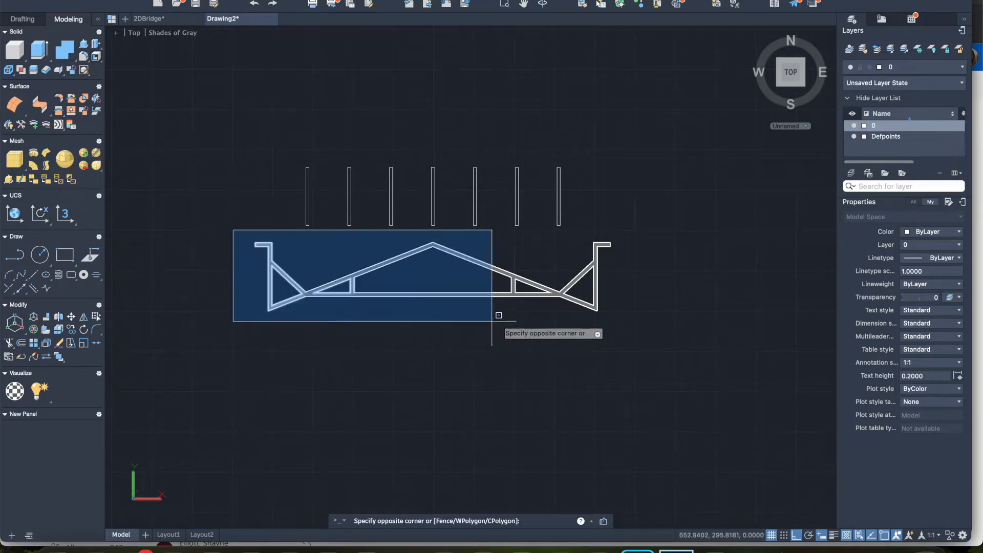
pyautogui.click(627, 322)
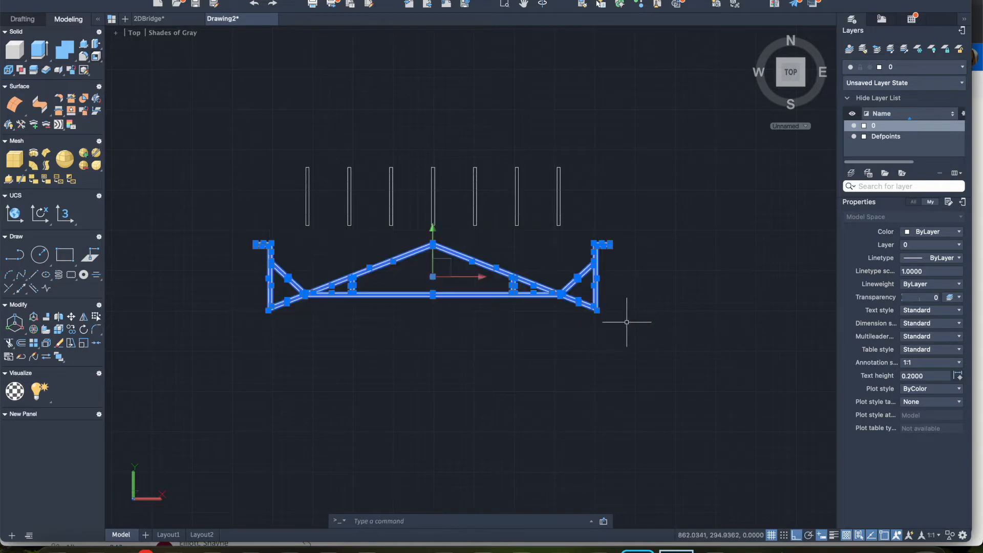
pyautogui.rightClick(563, 294)
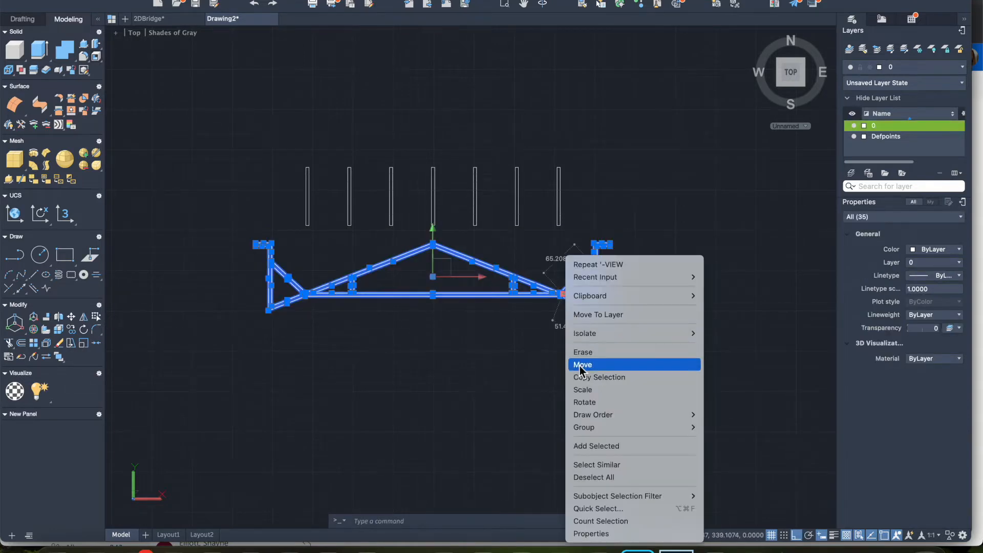
pyautogui.click(599, 377)
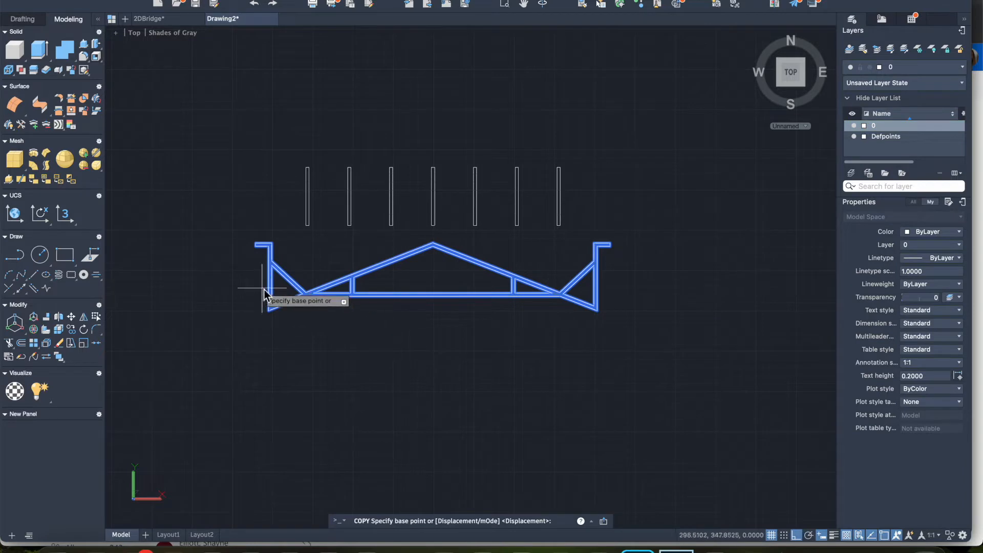
pyautogui.click(255, 243)
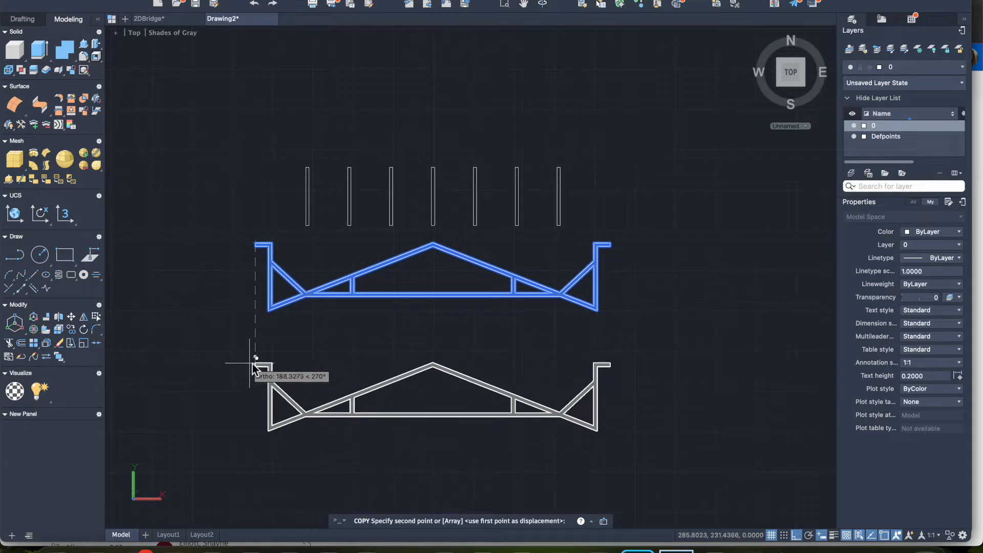
pyautogui.click(255, 360)
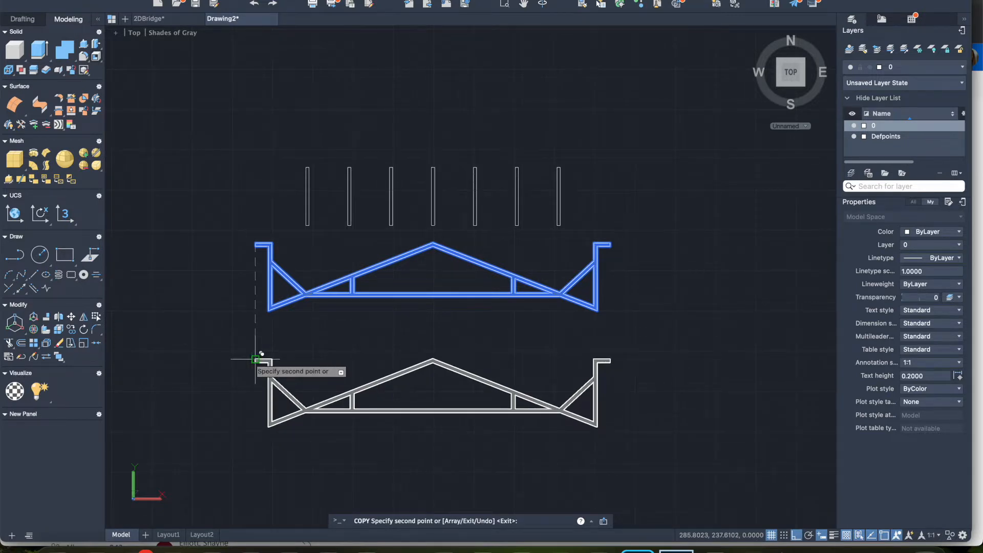
pyautogui.press('Return')
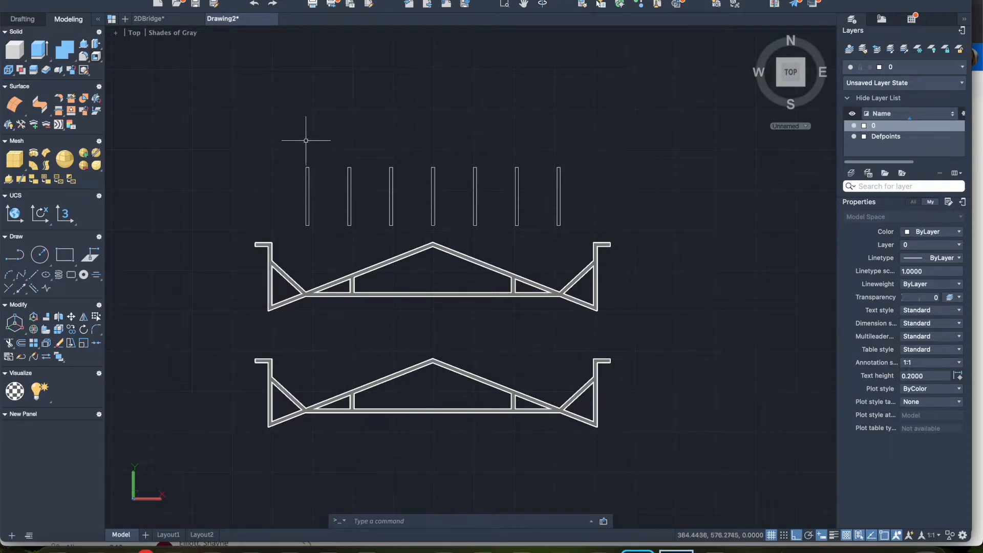
# Step: Return to the SE Isometric view and presspull the first of the seven narrow rectangles to a height of 5
pyautogui.click(134, 33)
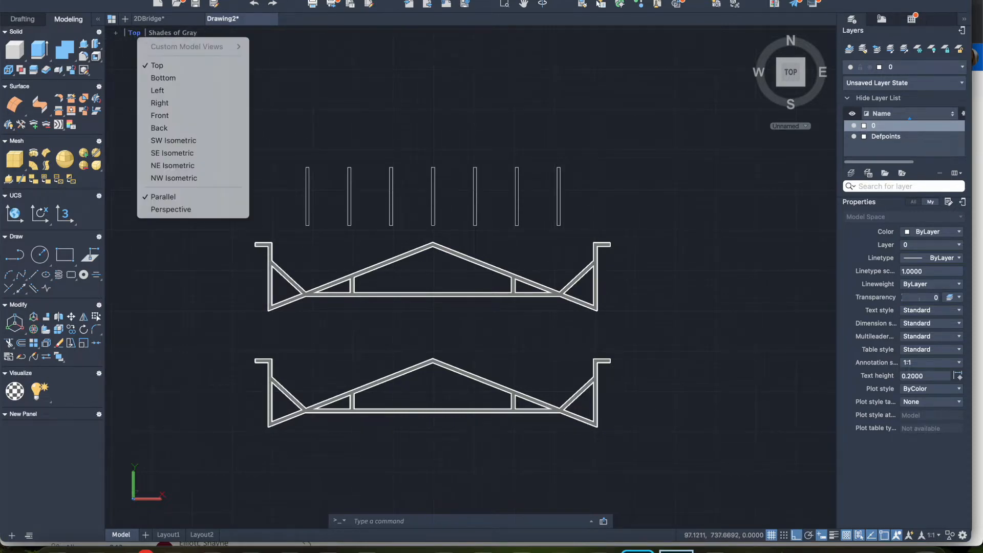
pyautogui.click(169, 153)
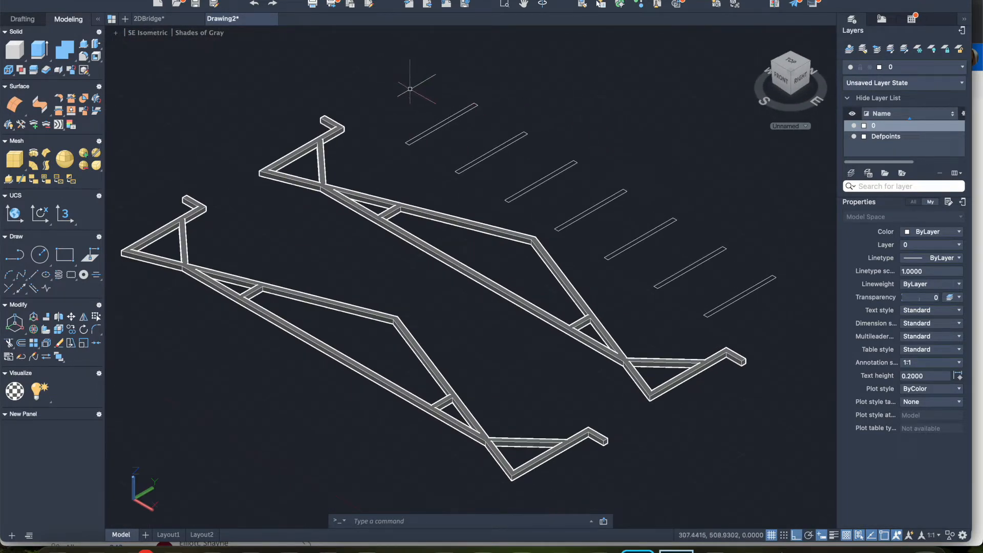
pyautogui.click(85, 51)
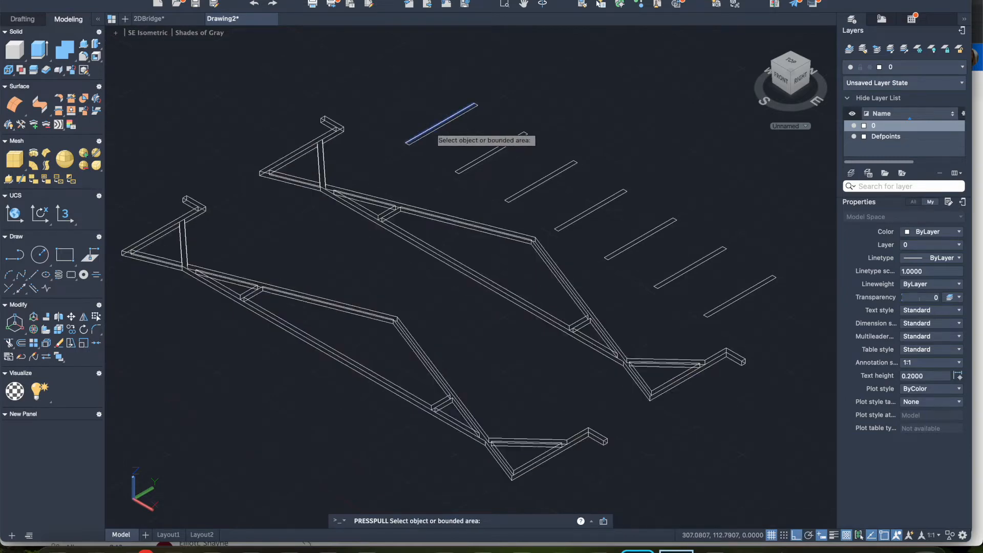
pyautogui.scroll(4, 432, 128)
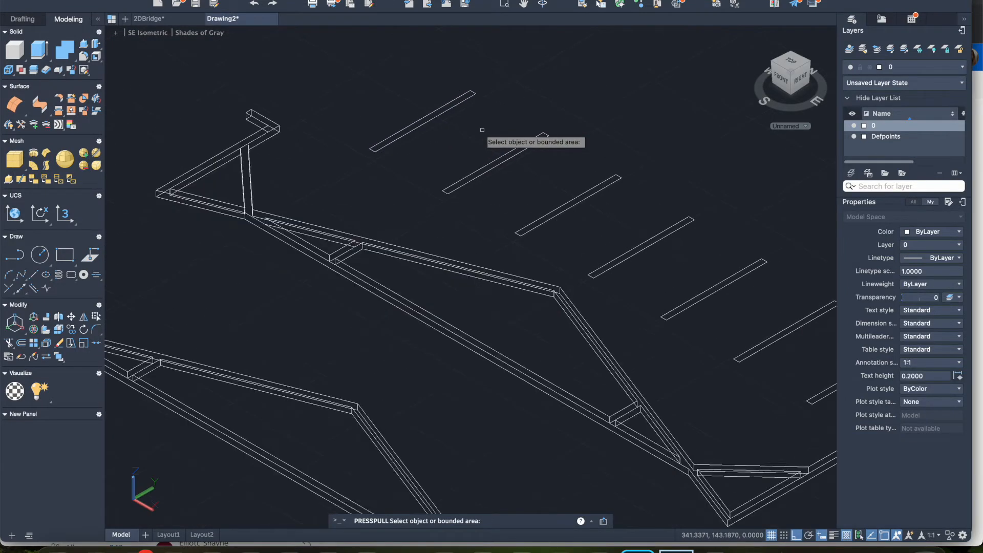
pyautogui.click(421, 121)
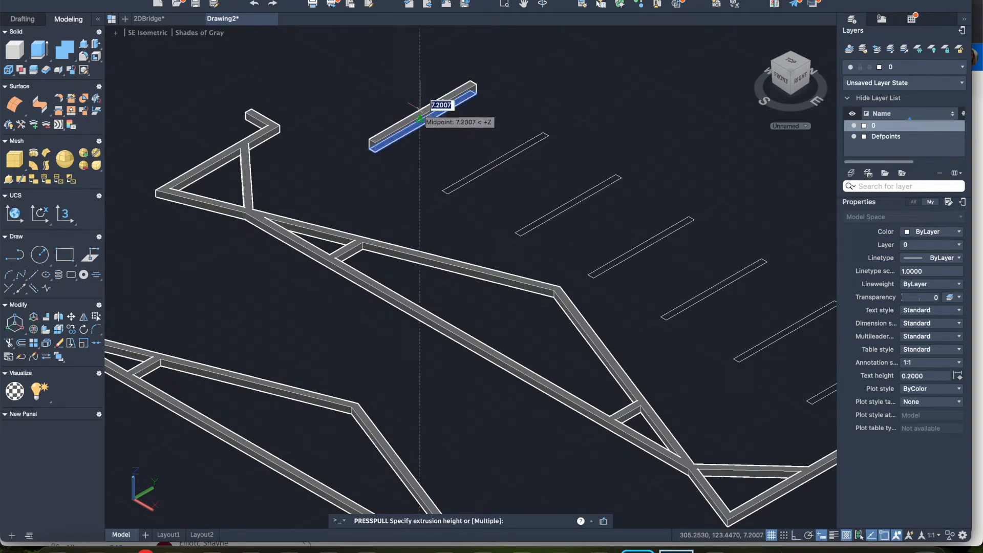
pyautogui.write('5')
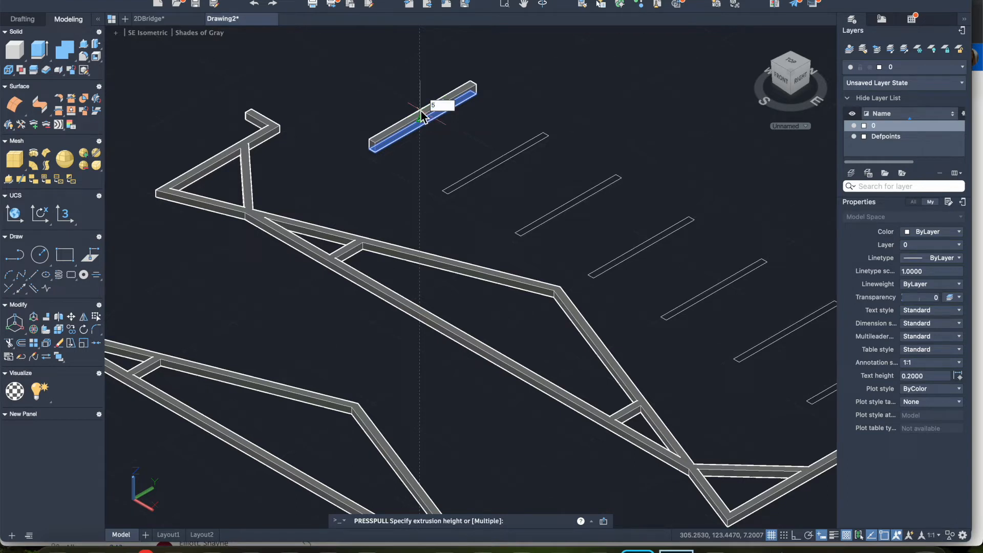
pyautogui.press('Return')
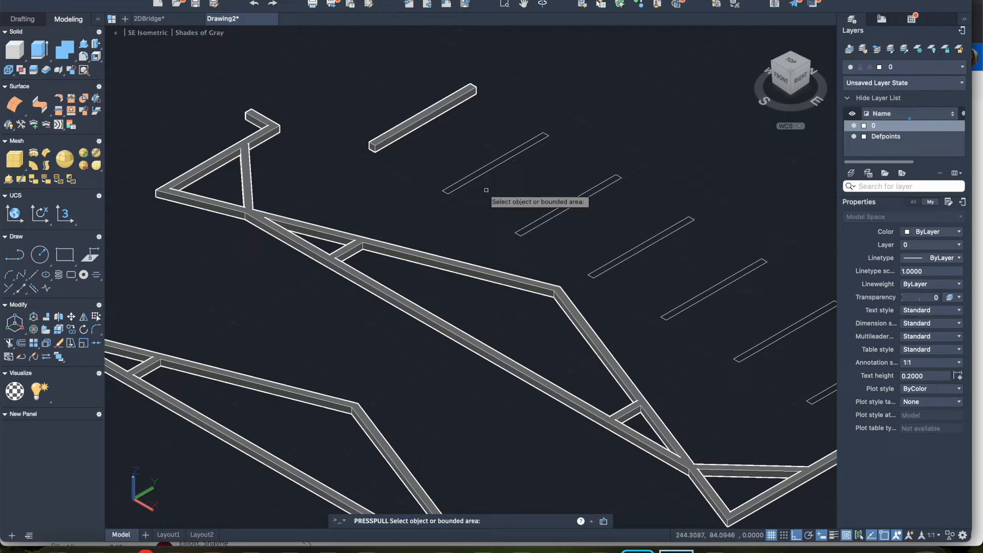
# Step: Presspull the second and third narrow rectangles in the row to a height of 5
pyautogui.click(485, 170)
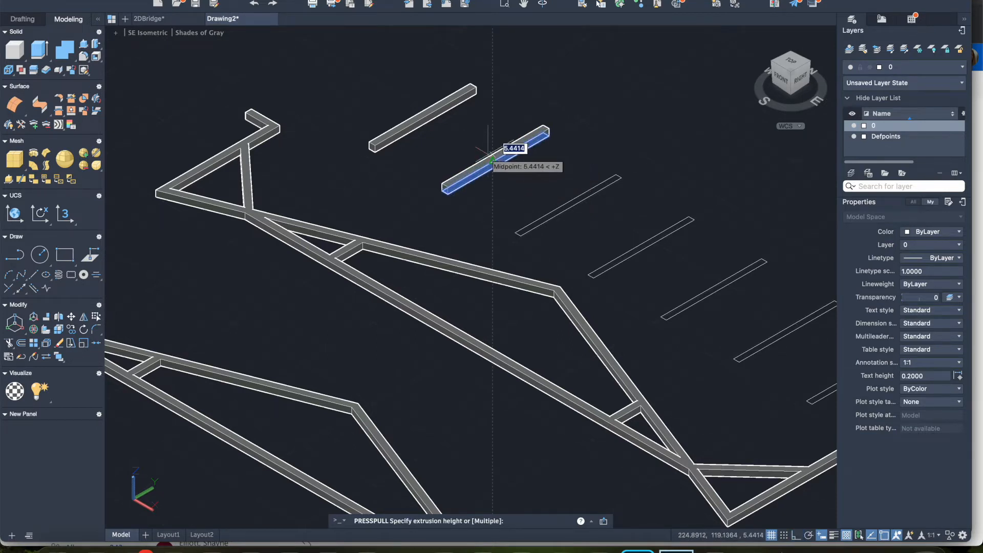
pyautogui.click(491, 160)
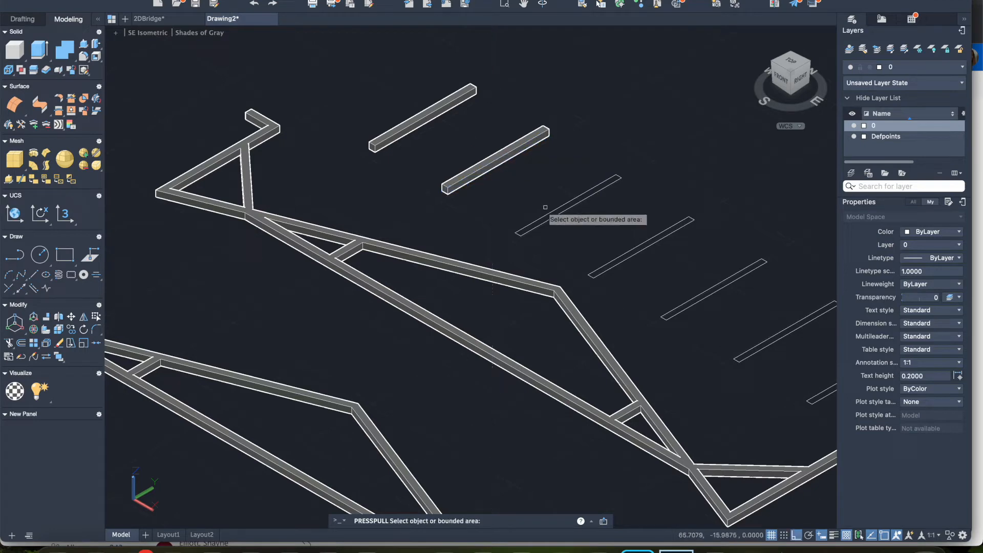
pyautogui.moveTo(570, 202); pyautogui.dragTo(365, 172, button='middle')
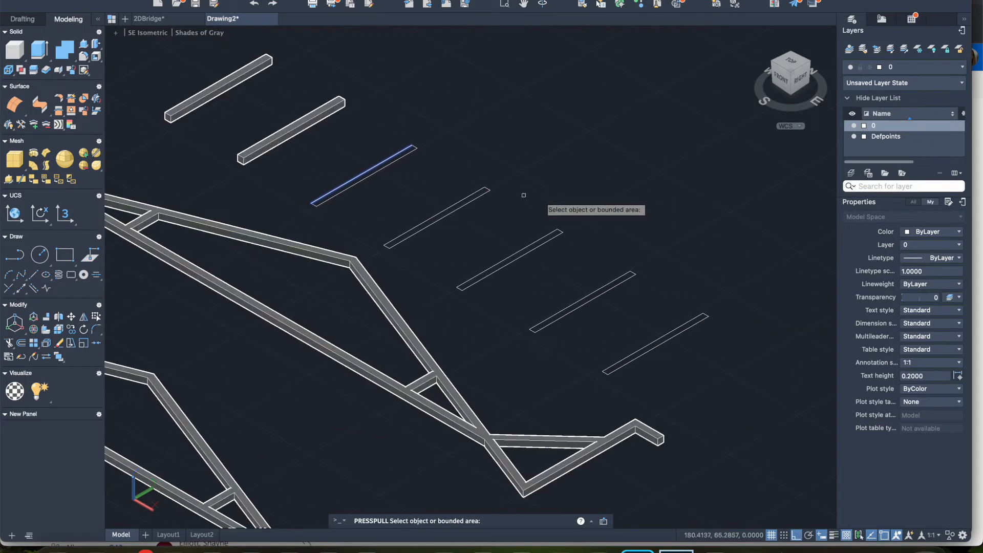
pyautogui.scroll(4, 358, 179)
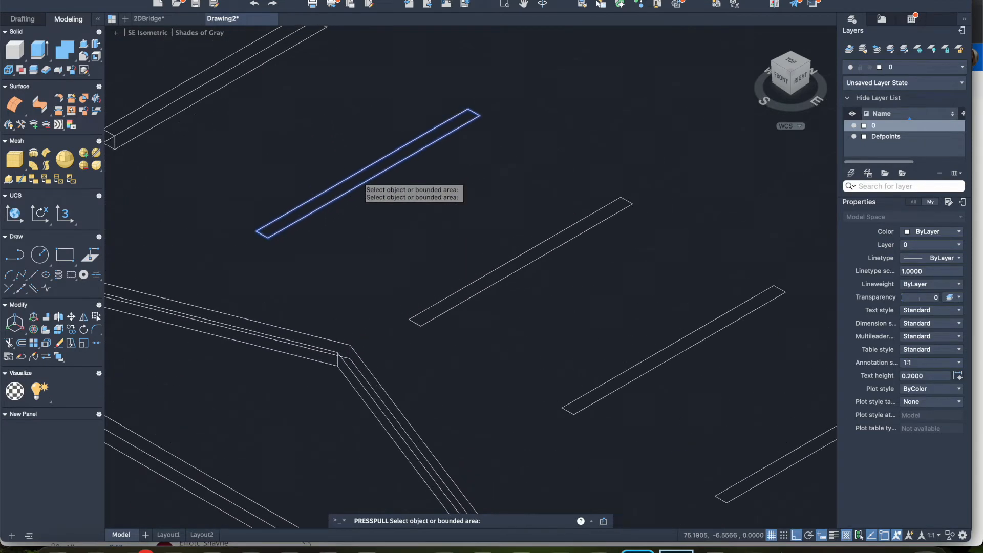
pyautogui.click(358, 180)
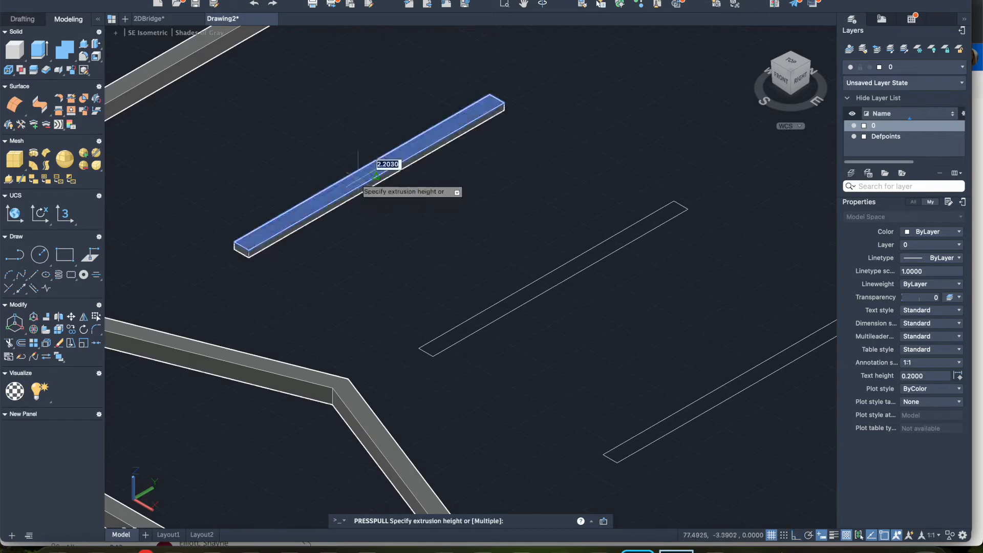
pyautogui.click(401, 164)
# Step: Presspull the fourth and fifth narrow rectangles in the row to a height of 5
pyautogui.click(515, 298)
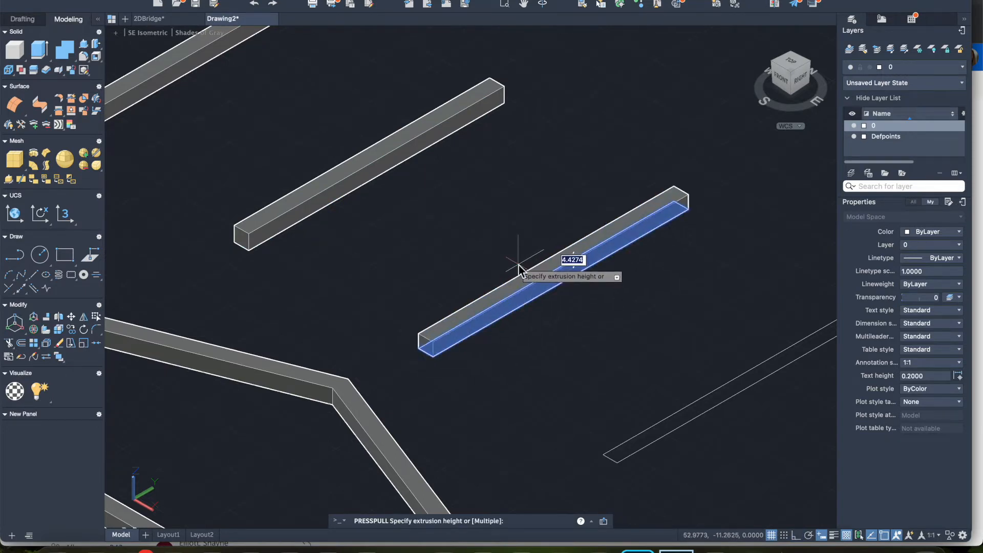
pyautogui.press('Return')
pyautogui.hscroll(5, 626, 333)
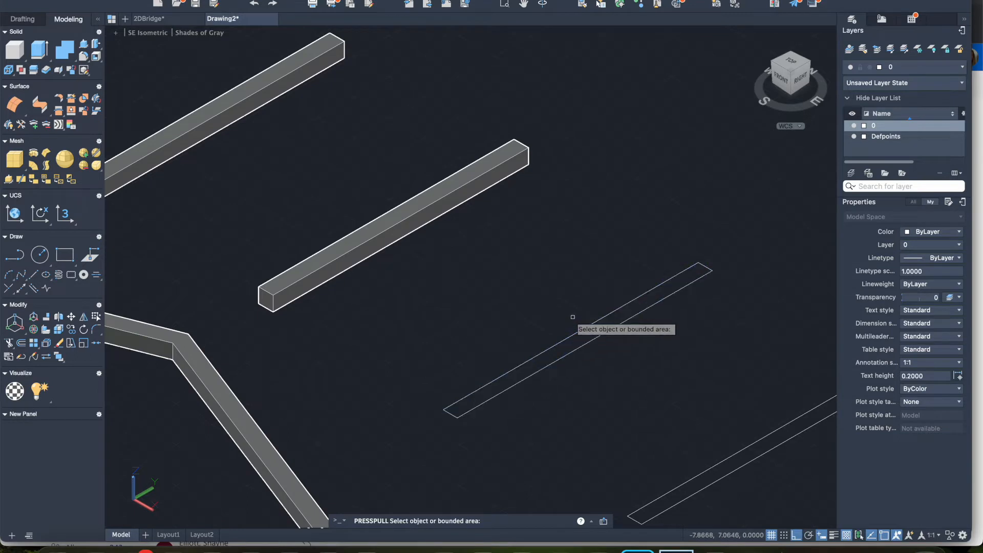
pyautogui.click(572, 333)
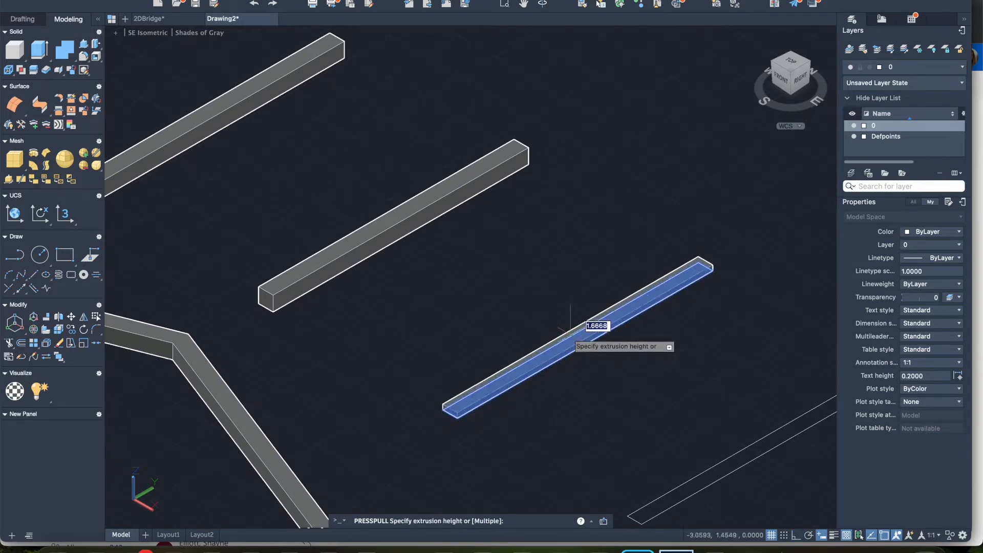
pyautogui.write('5')
pyautogui.press('Return')
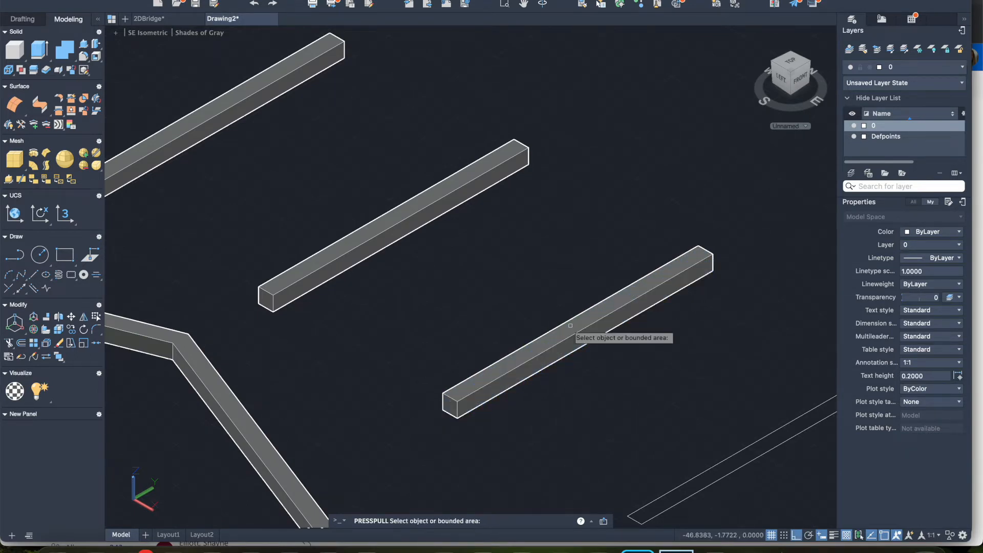
# Step: Presspull the sixth and seventh narrow rectangles in the row to a height of 5
pyautogui.hscroll(5, 672, 388)
pyautogui.hscroll(2, 672, 387)
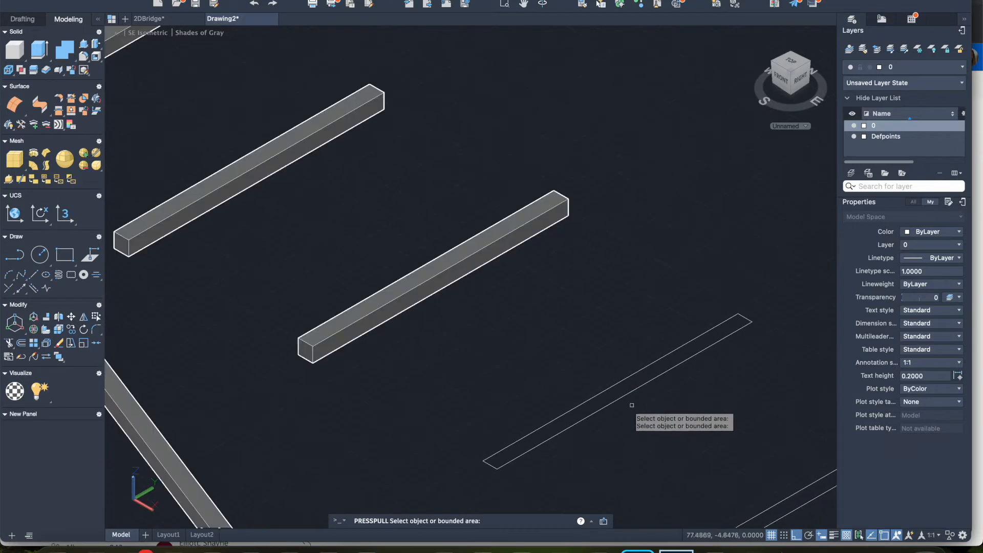
pyautogui.click(610, 387)
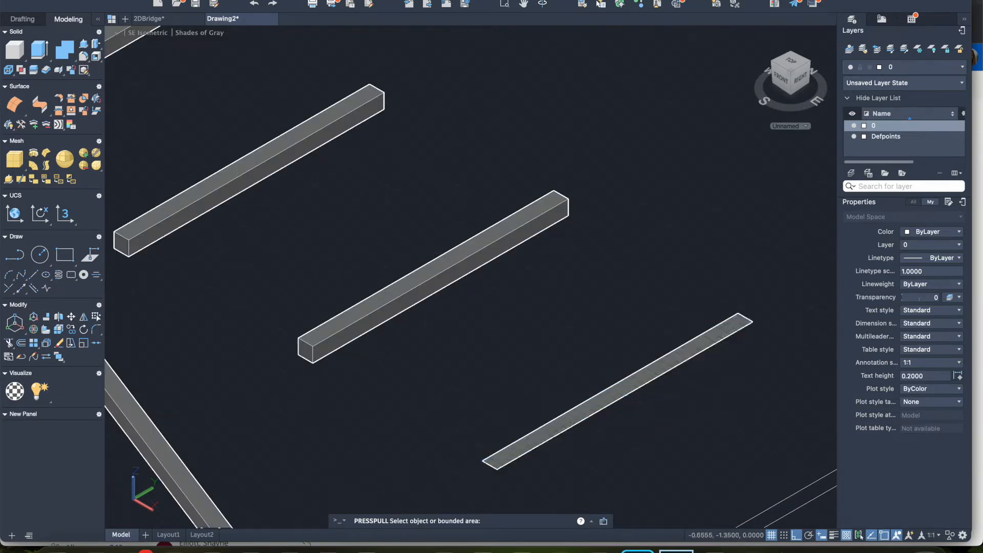
pyautogui.write('5')
pyautogui.press('Return')
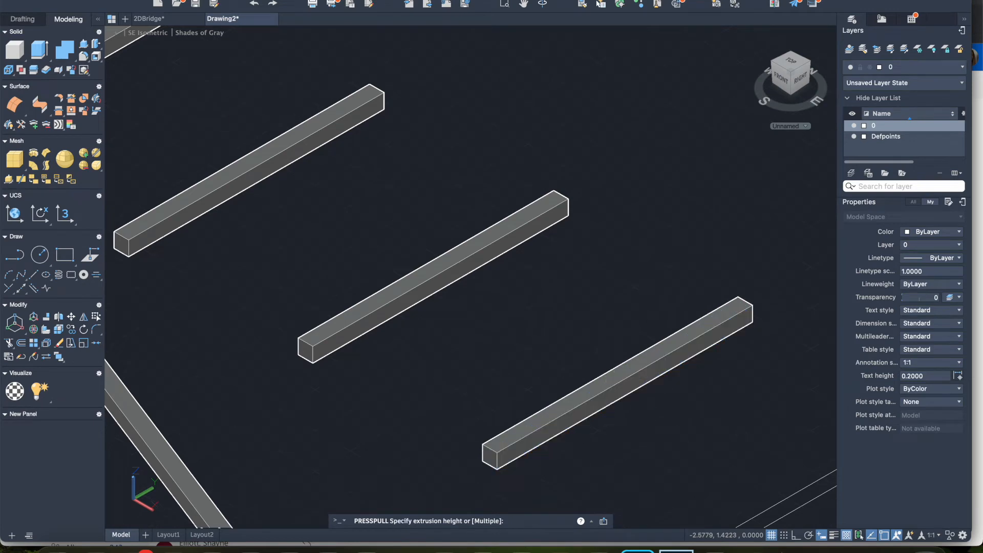
pyautogui.scroll(-2, 707, 419)
pyautogui.hscroll(2, 707, 418)
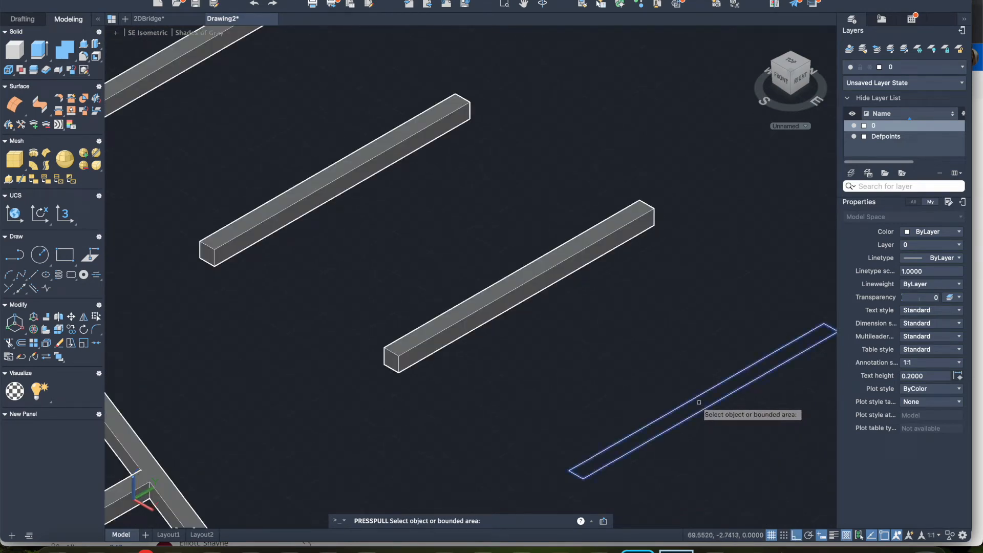
pyautogui.click(701, 399)
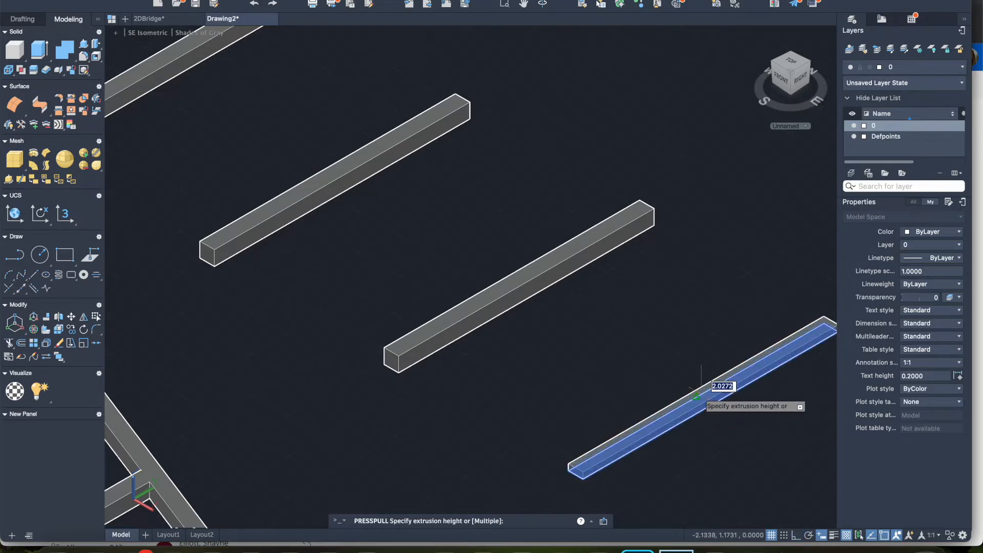
pyautogui.press('Return')
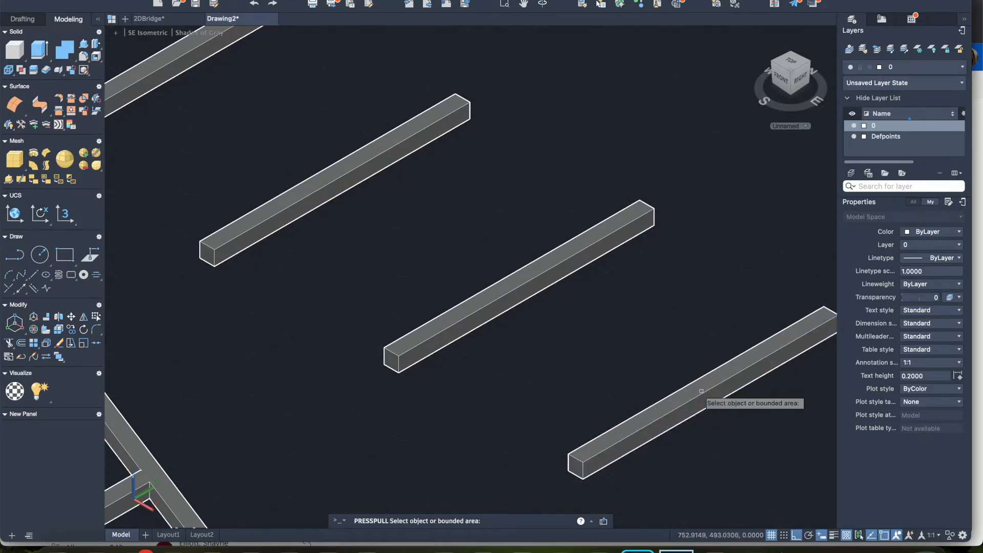
# Step: In the Top view, move all seven cross bars straight up, away from the trusses, using the first bar's upper-left corner as base point
pyautogui.scroll(-4, 402, 337)
pyautogui.hscroll(-5, 403, 335)
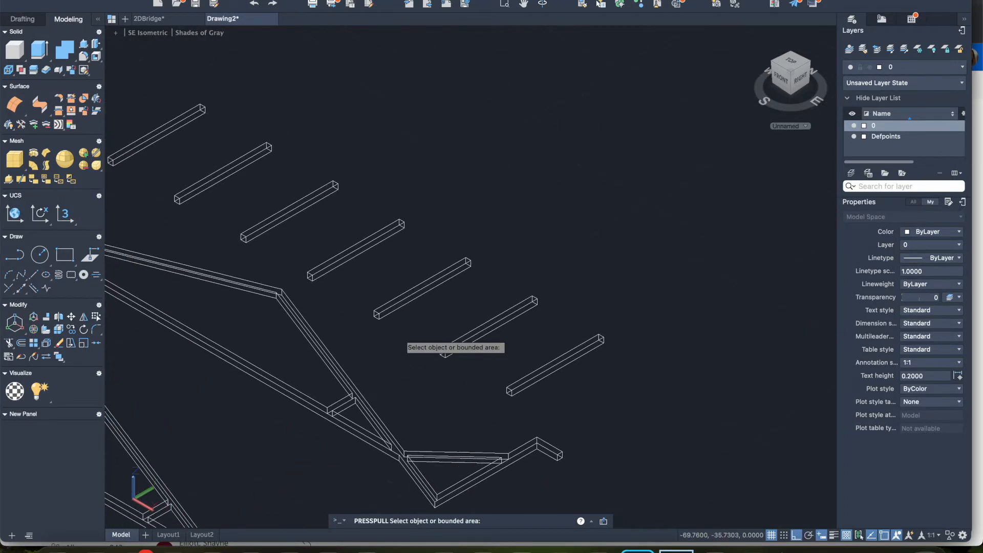
pyautogui.scroll(-3, 397, 307)
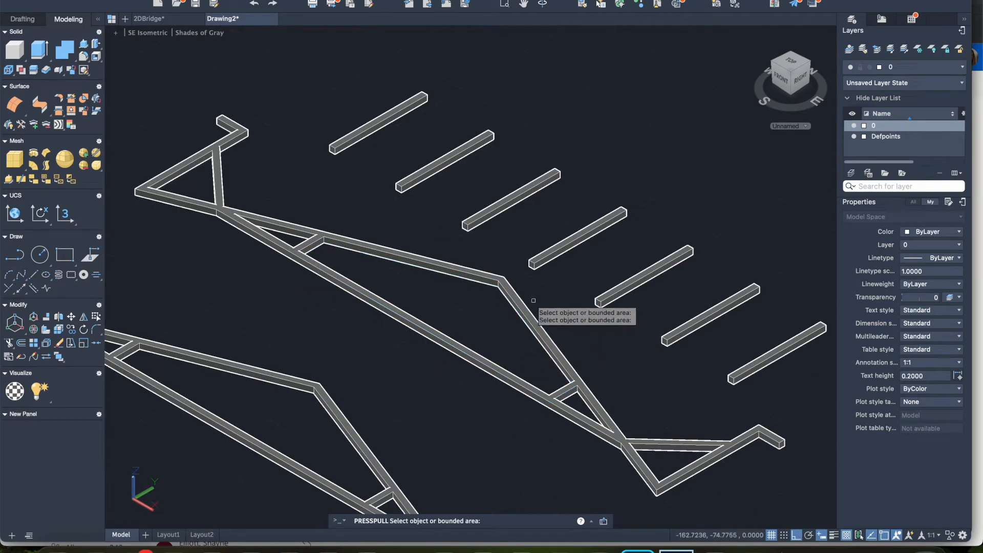
pyautogui.hscroll(4, 319, 187)
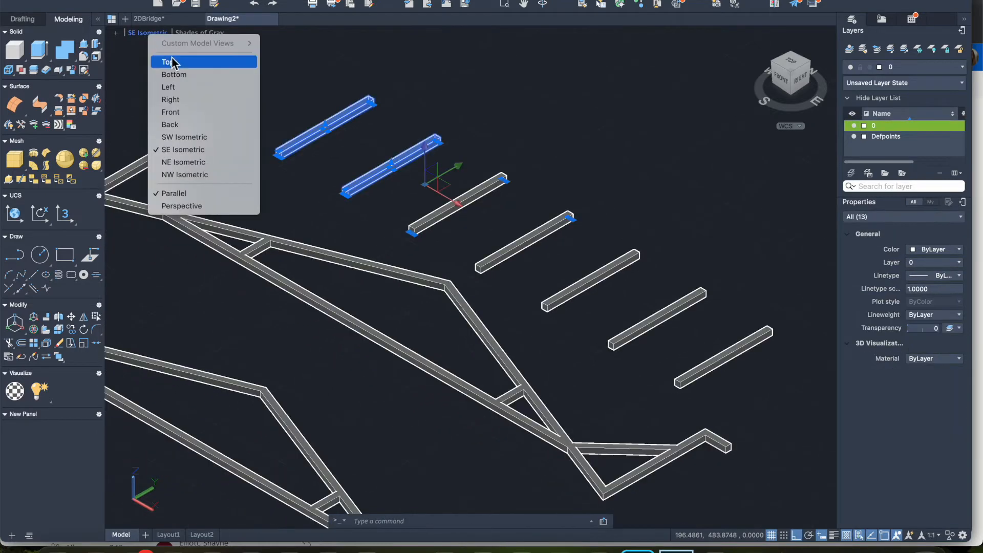
pyautogui.click(170, 62)
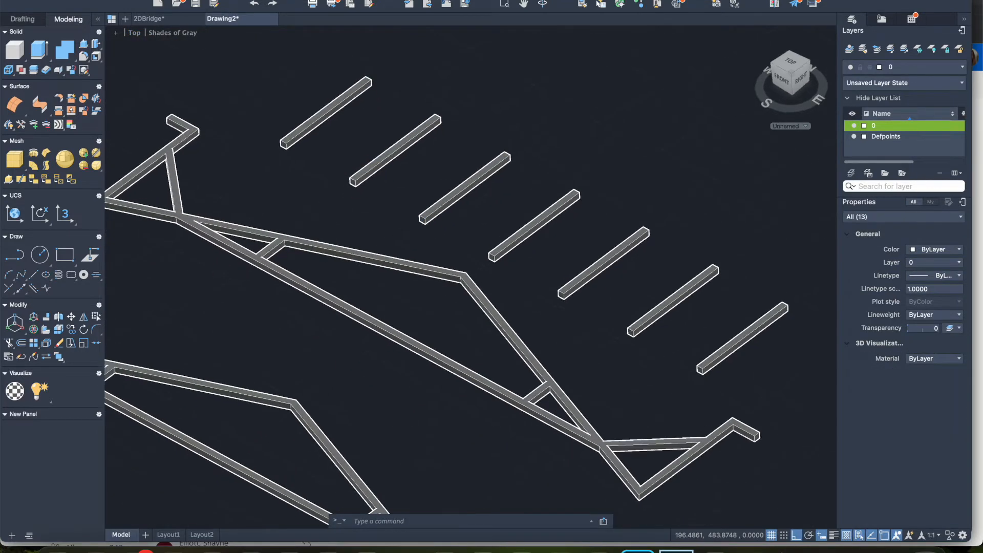
pyautogui.scroll(4, 363, 122)
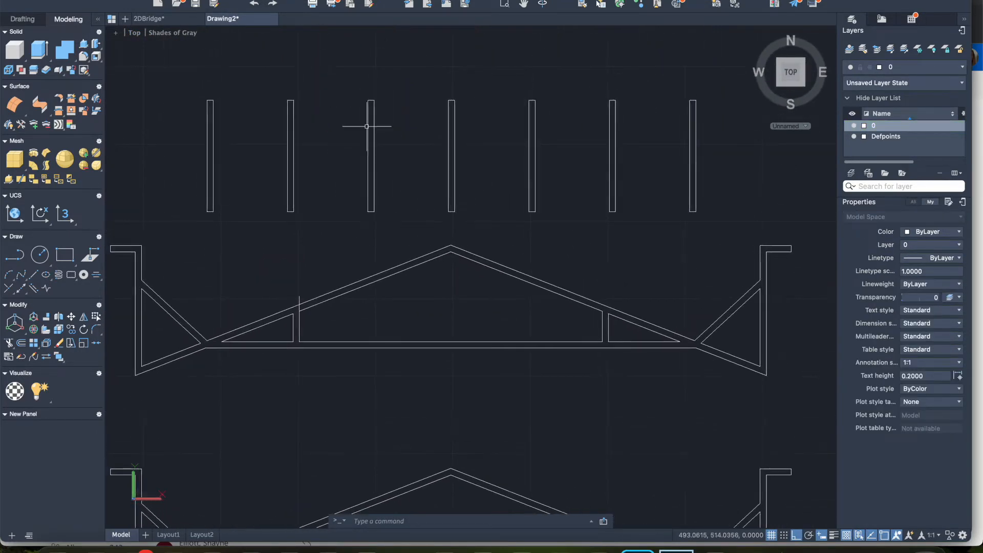
pyautogui.click(172, 78)
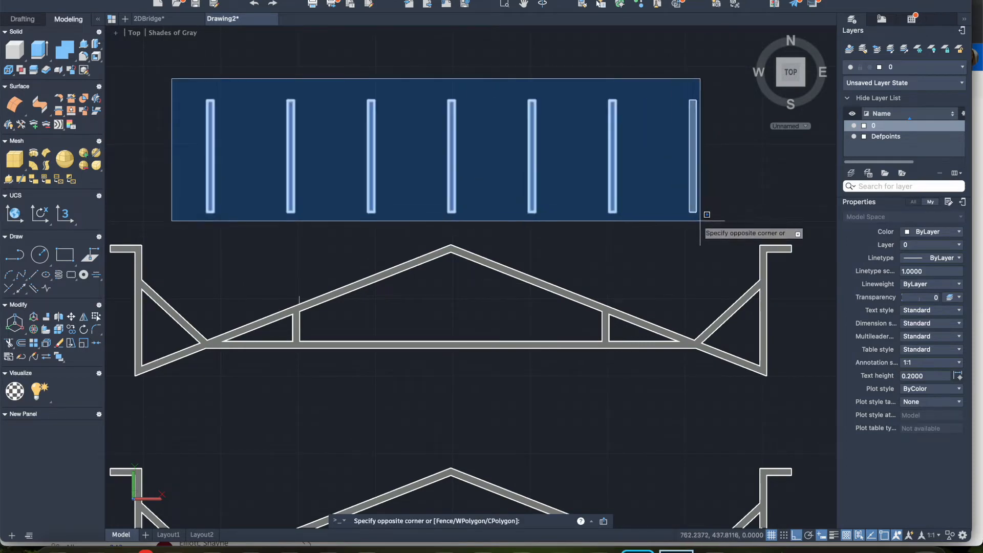
pyautogui.click(717, 224)
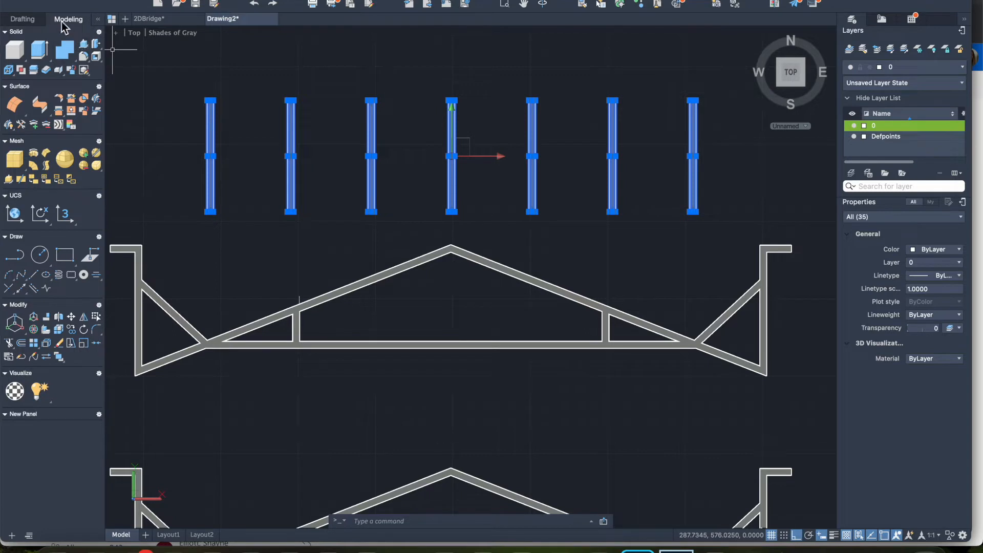
pyautogui.click(24, 19)
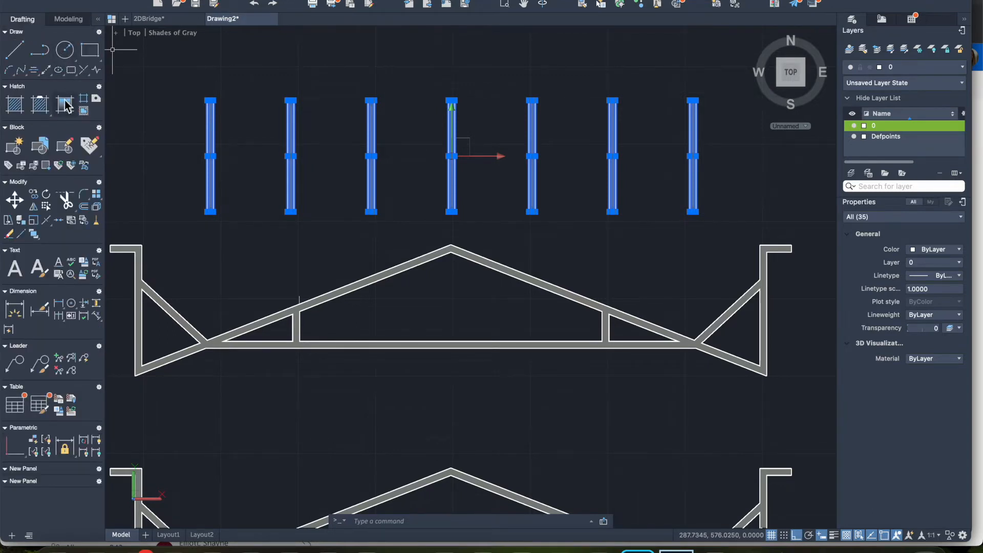
pyautogui.click(16, 200)
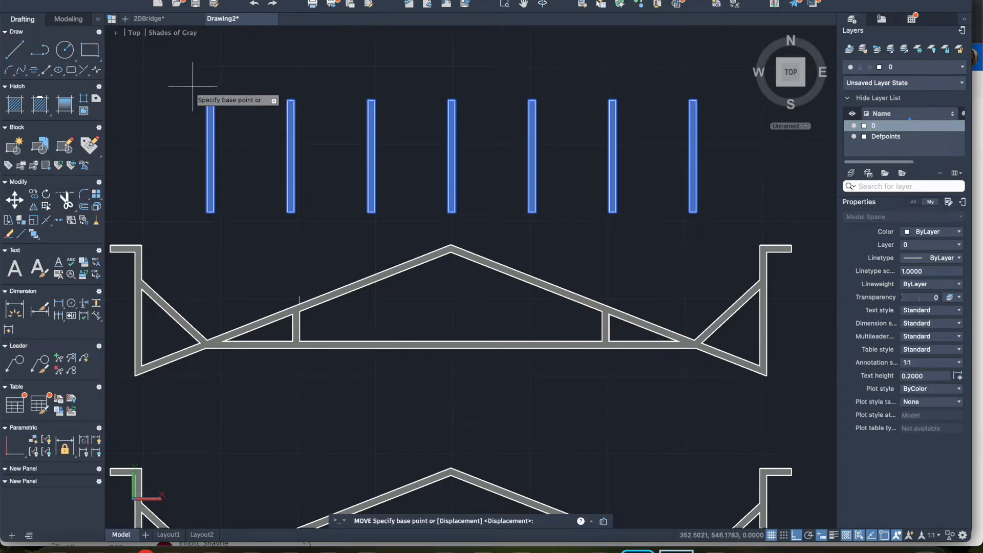
pyautogui.click(207, 101)
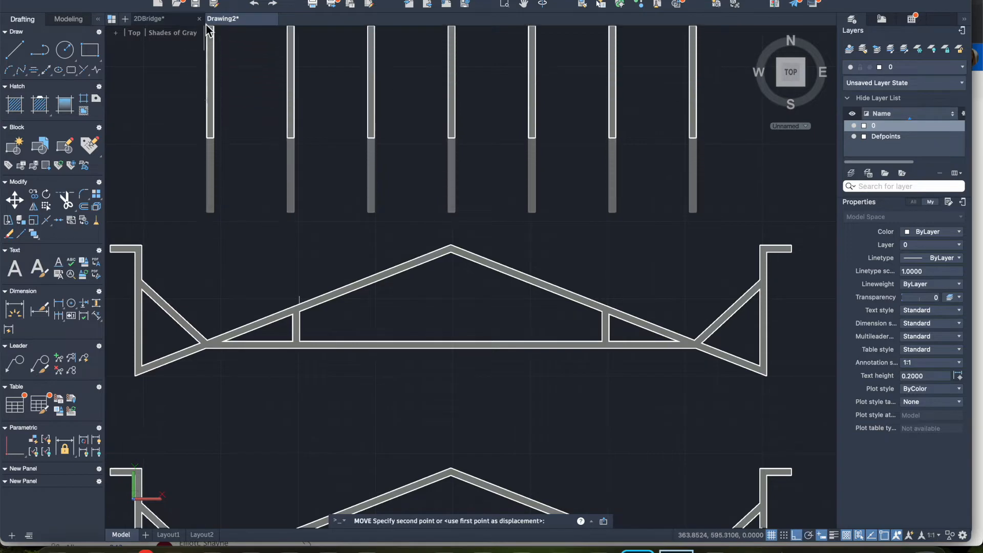
pyautogui.click(215, 32)
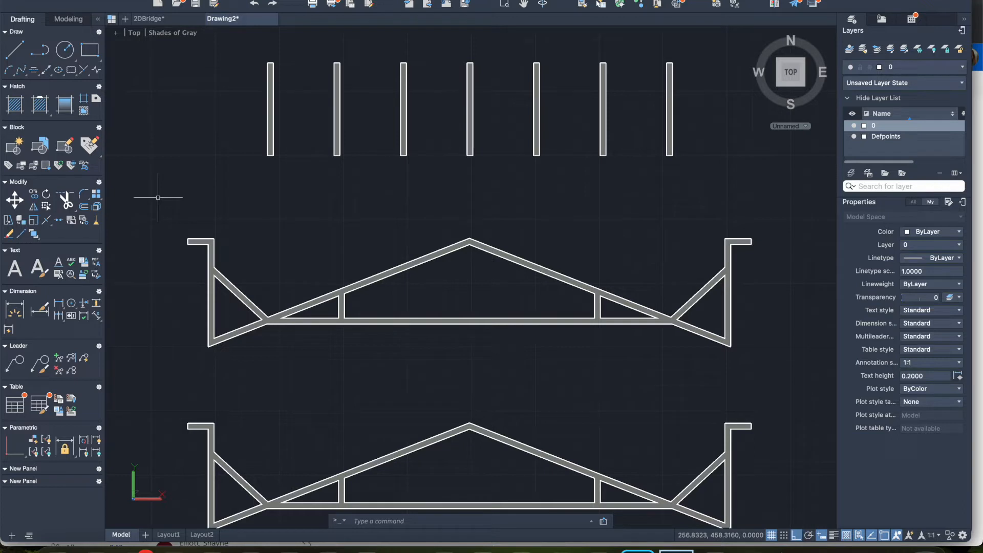
# Step: Select the entire original truss nearest the cross bars and, in the SE Isometric view, 3D-rotate it about the X axis to stand upright
pyautogui.moveTo(796, 104)
pyautogui.click(166, 201)
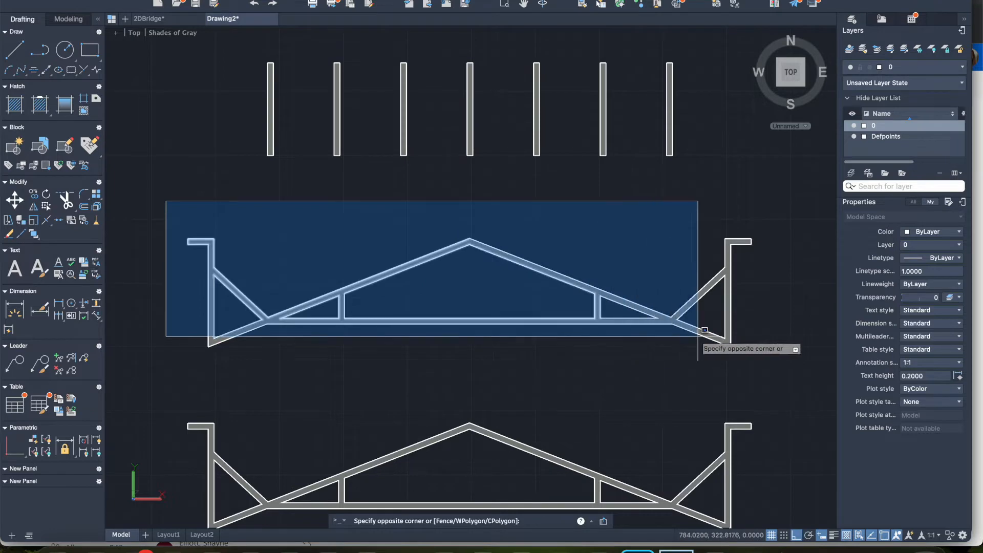
pyautogui.click(817, 398)
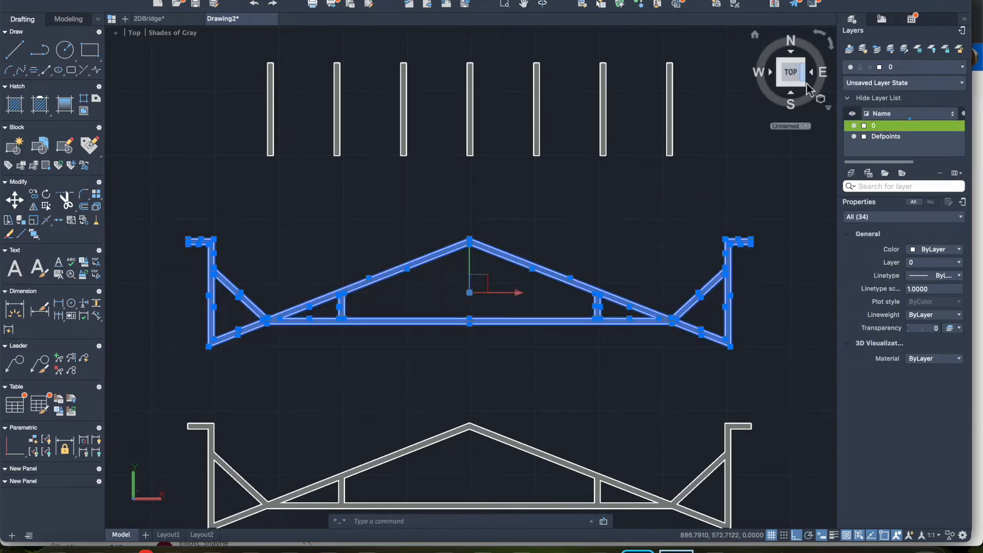
pyautogui.moveTo(795, 93); pyautogui.dragTo(738, 41)
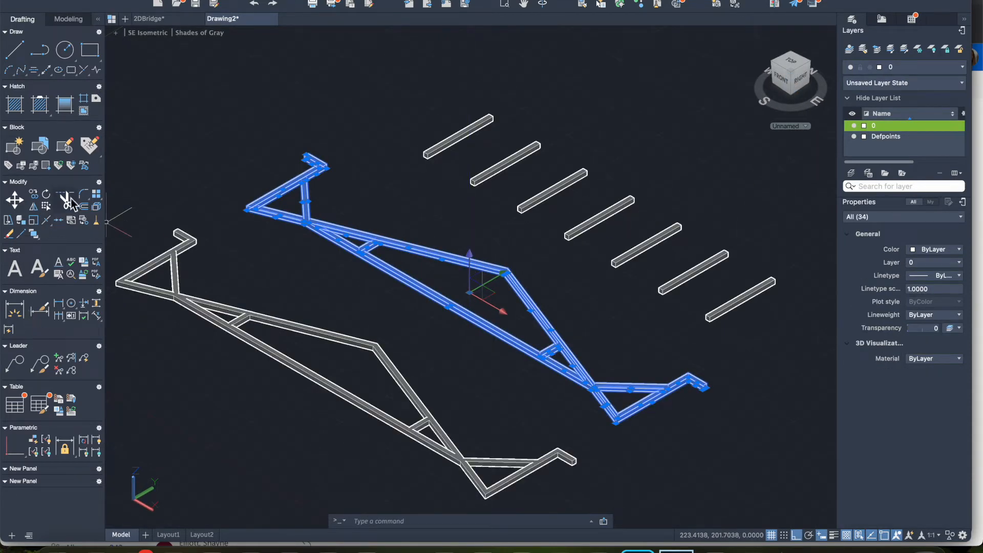
pyautogui.click(68, 22)
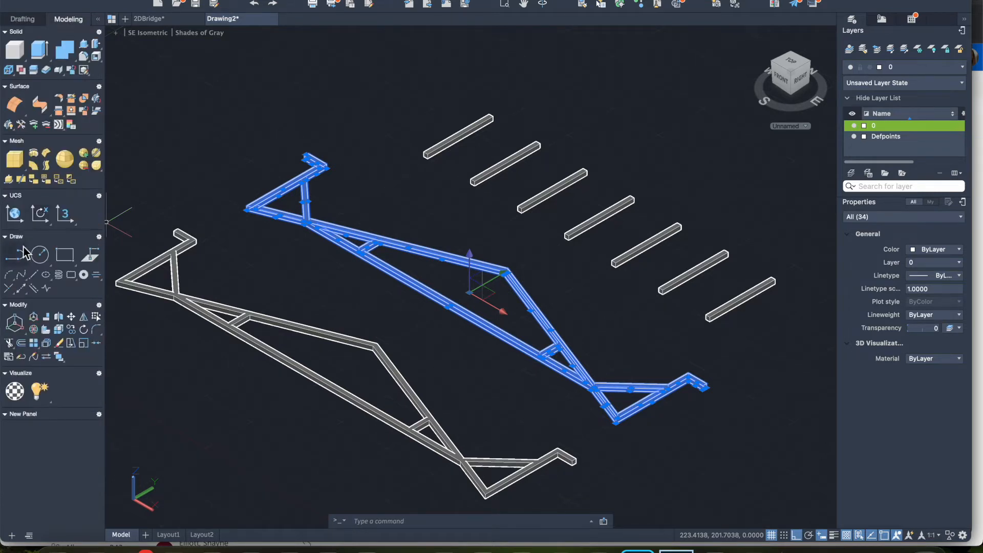
pyautogui.click(34, 329)
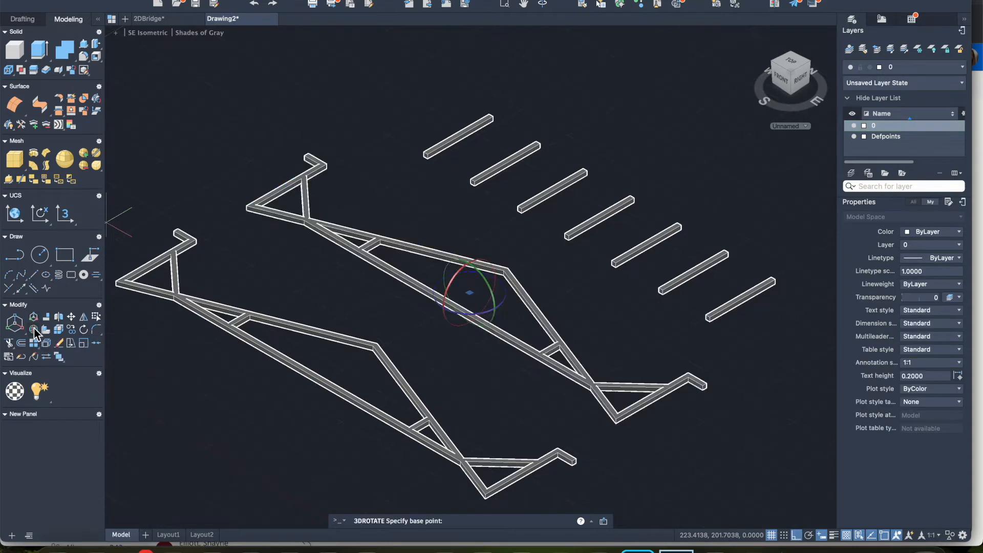
pyautogui.click(450, 299)
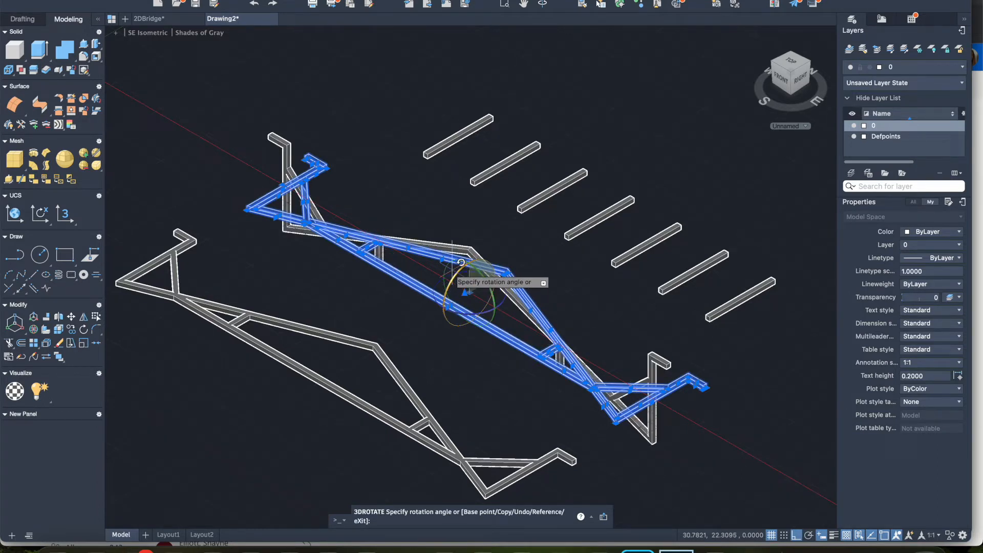
pyautogui.click(461, 262)
pyautogui.press('Escape')
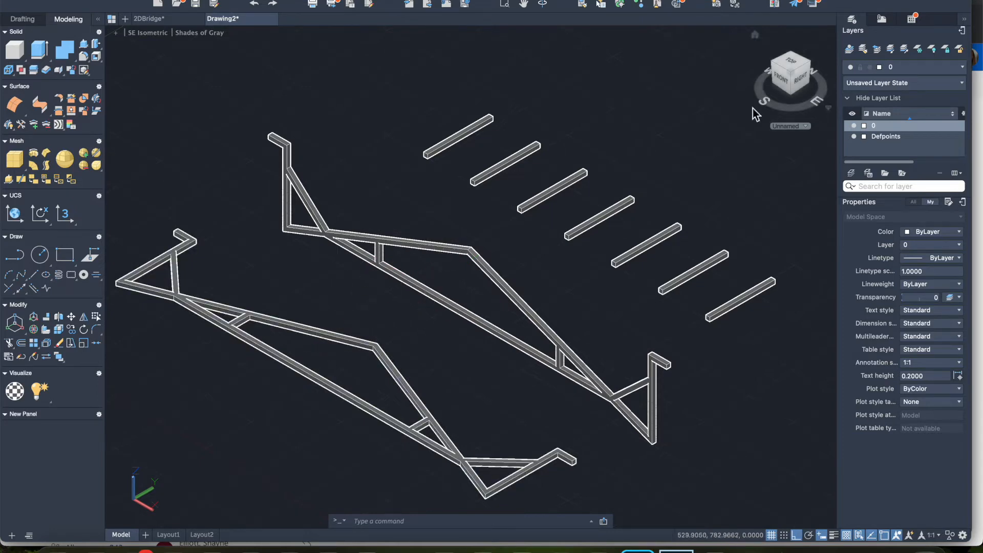
# Step: Select the entire copied truss in the Top view and, back in the isometric view, 3D-rotate it upright about the X axis
pyautogui.click(782, 71)
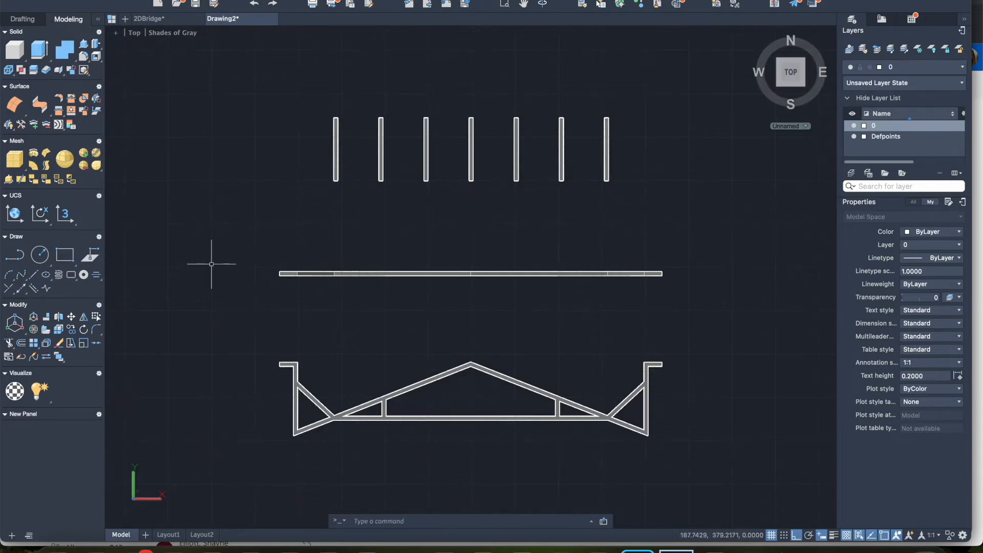
pyautogui.click(250, 339)
pyautogui.click(677, 437)
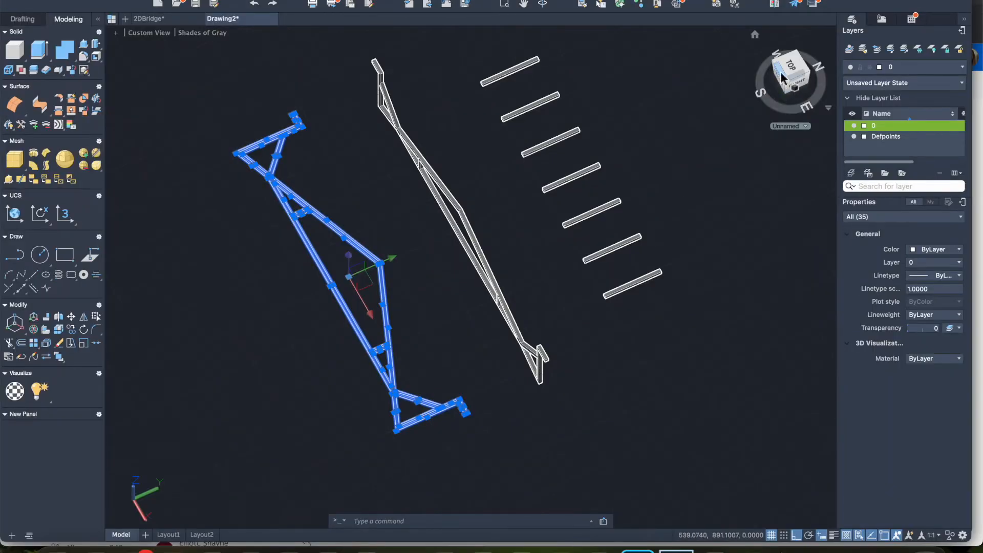
pyautogui.press('Escape')
pyautogui.click(795, 95)
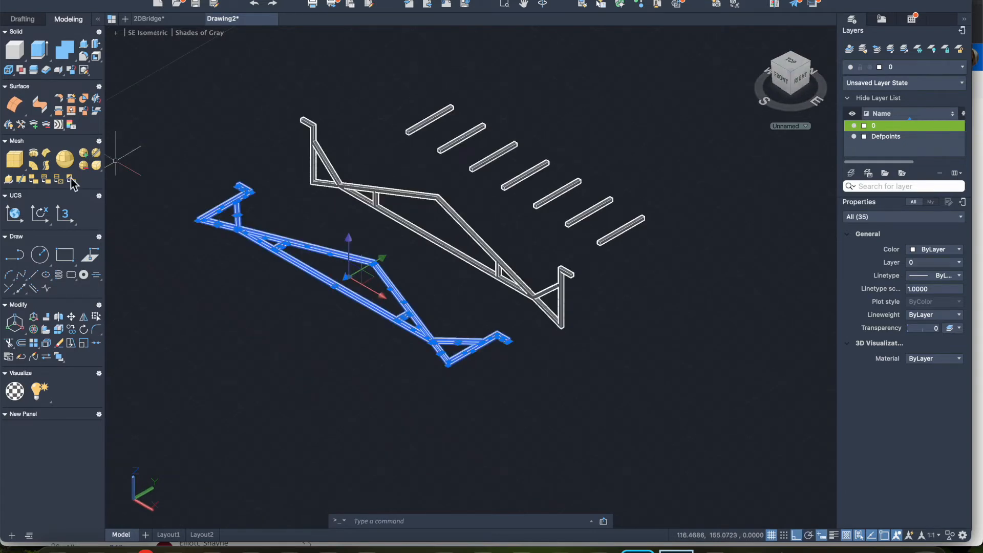
pyautogui.click(33, 330)
pyautogui.click(348, 277)
pyautogui.click(341, 258)
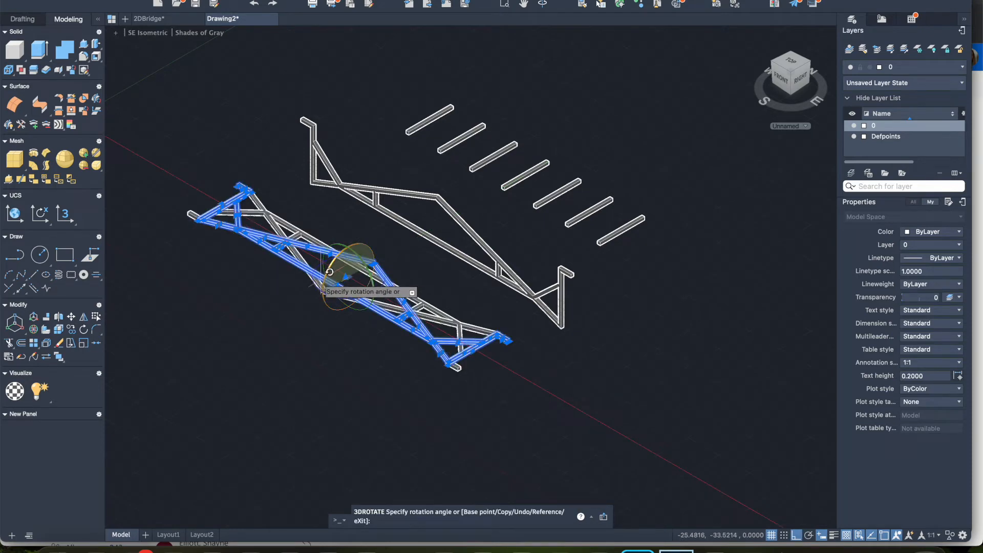
pyautogui.click(332, 262)
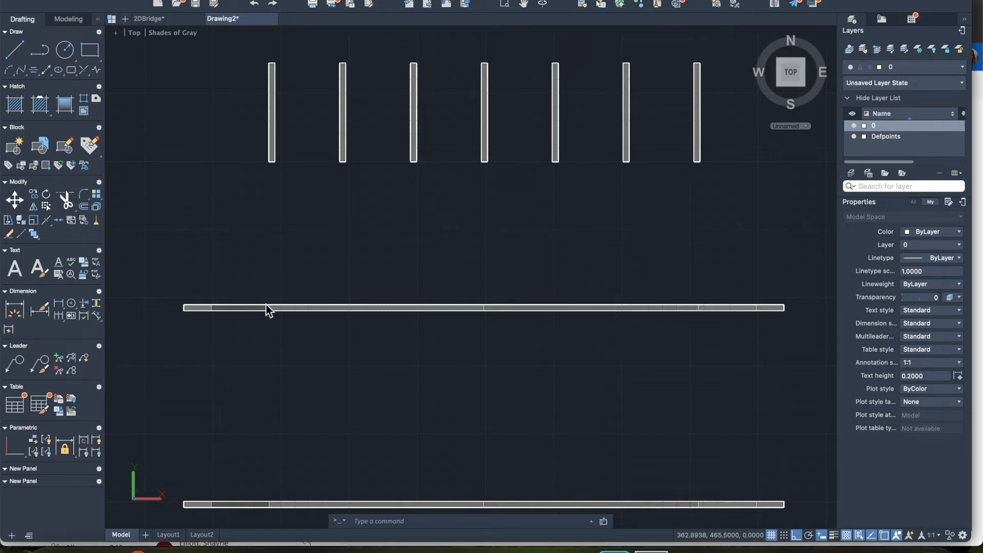
# Step: In the Top view, move the seven cross bars straight down from the first bar's upper-left corner so their upper ends meet the upper truss's lower edge
pyautogui.click(238, 42)
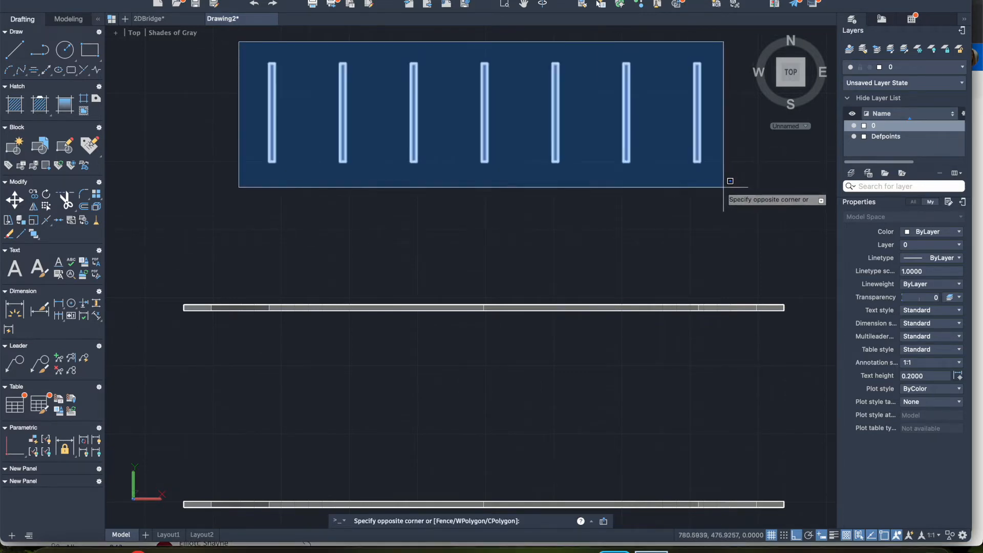
pyautogui.click(728, 185)
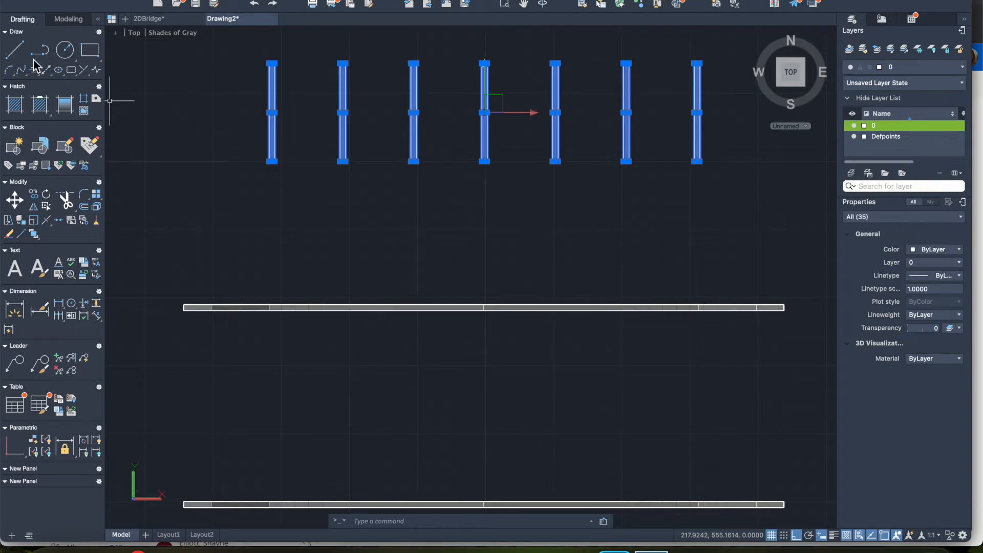
pyautogui.click(15, 200)
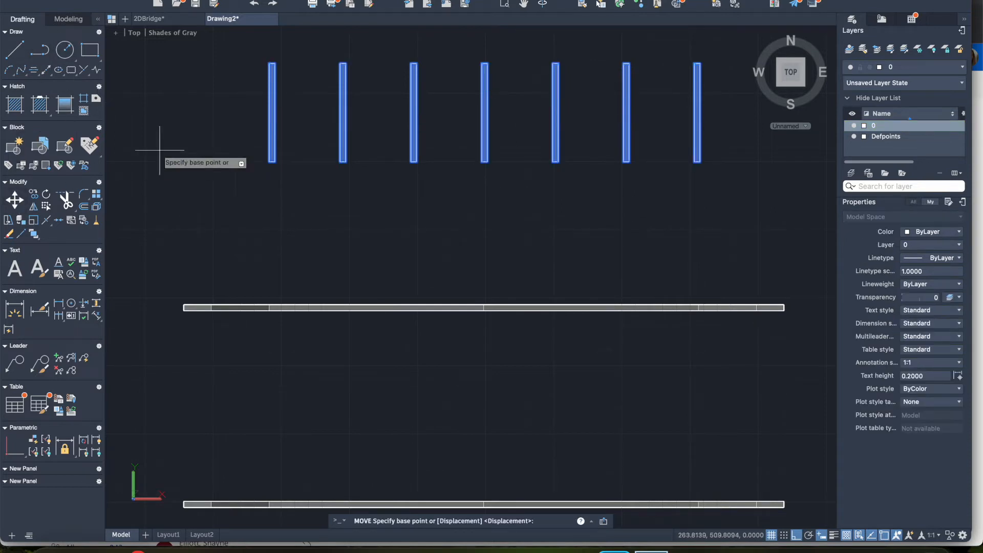
pyautogui.click(269, 63)
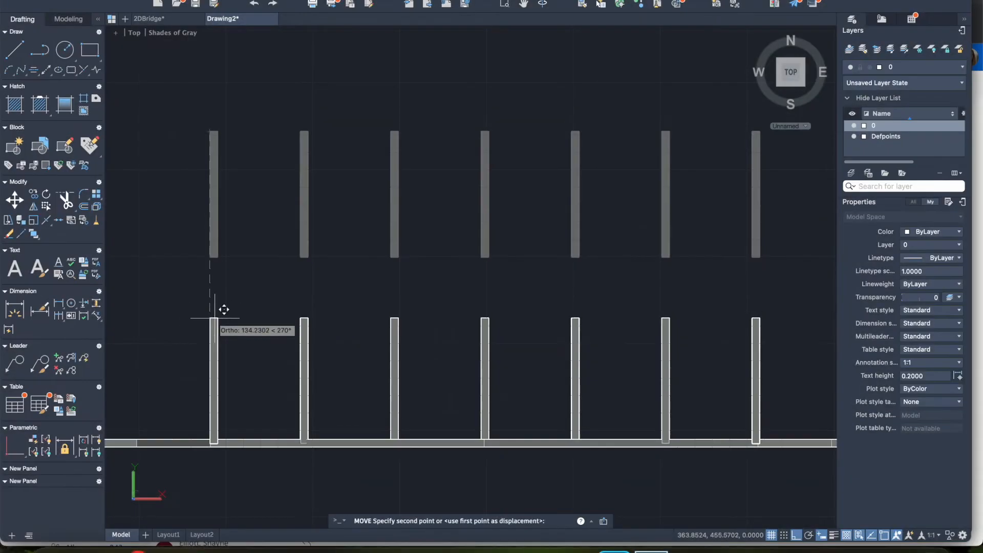
pyautogui.click(219, 439)
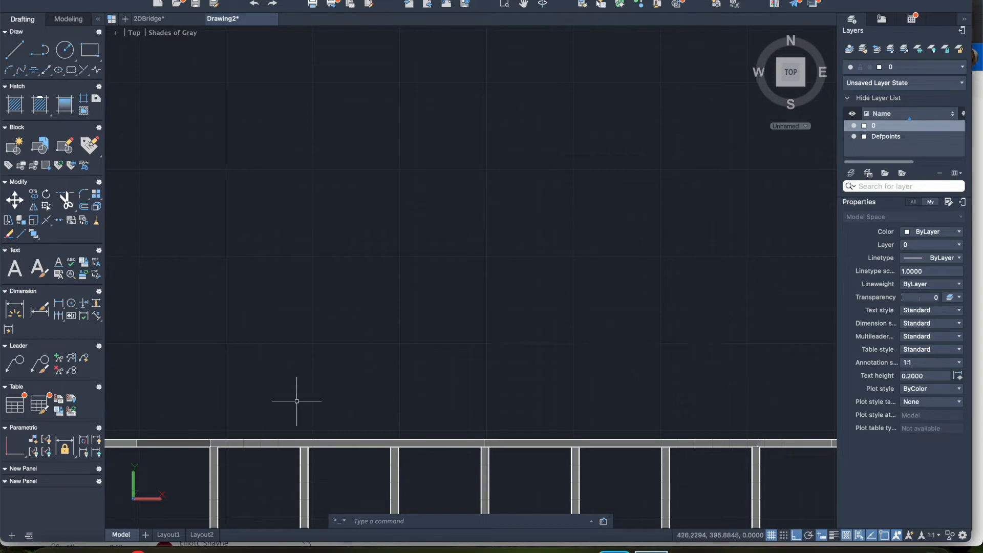
pyautogui.scroll(-4, 296, 401)
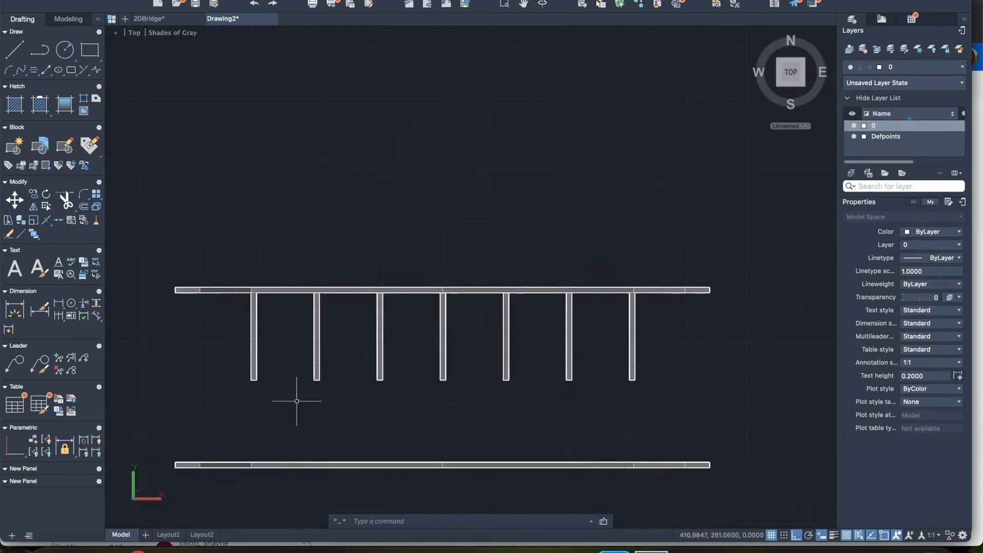
# Step: Move the entire lower truss up from a point on its upper edge to the lower end of the first cross bar
pyautogui.click(158, 445)
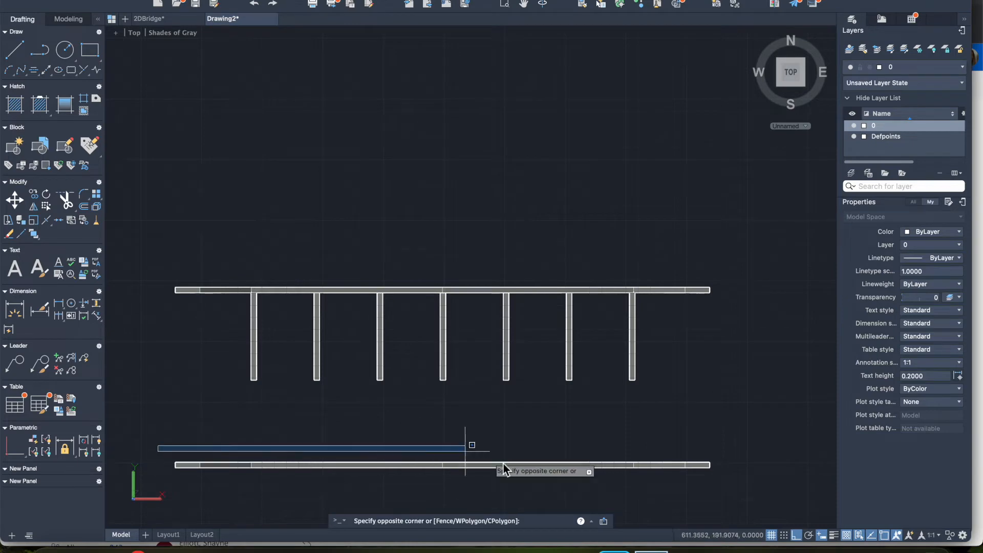
pyautogui.click(730, 477)
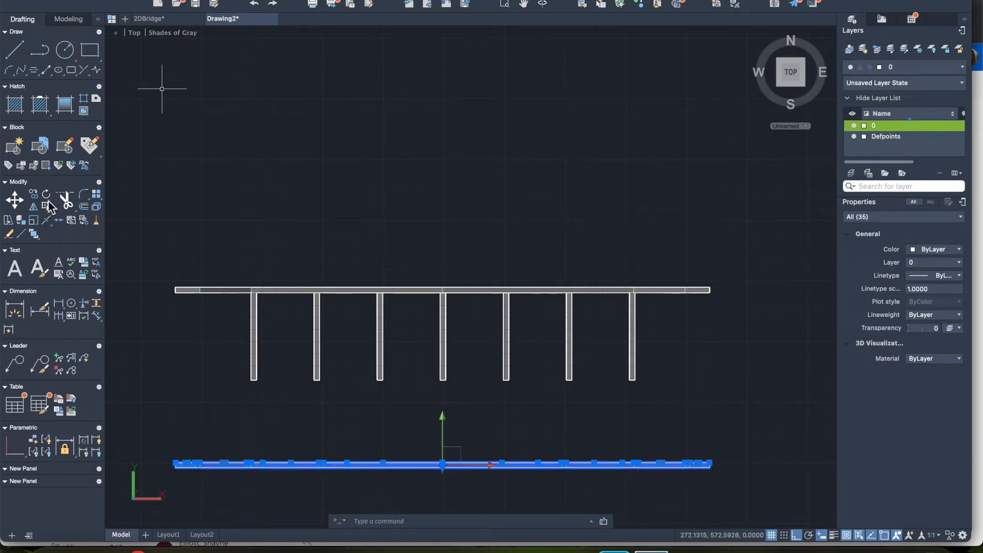
pyautogui.click(15, 199)
pyautogui.click(250, 463)
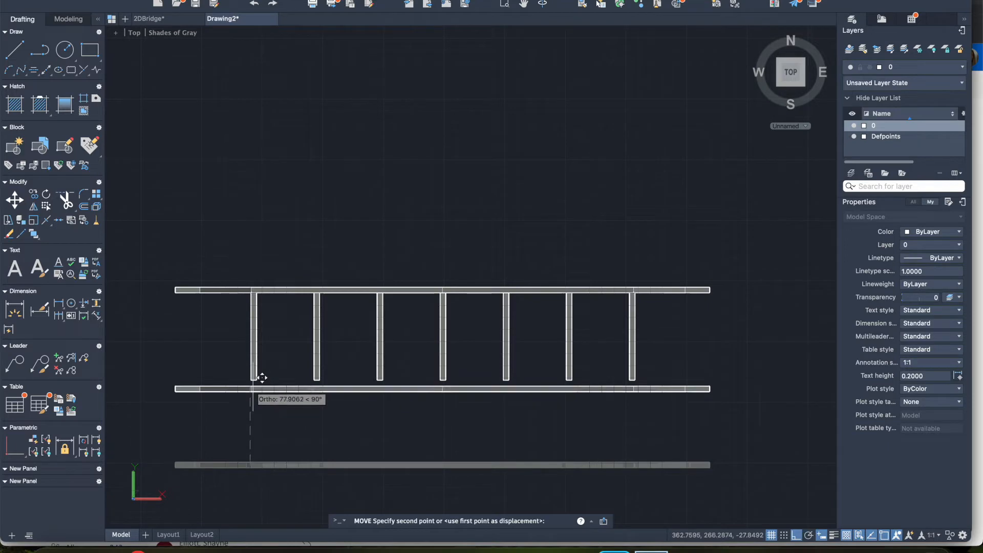
pyautogui.click(253, 382)
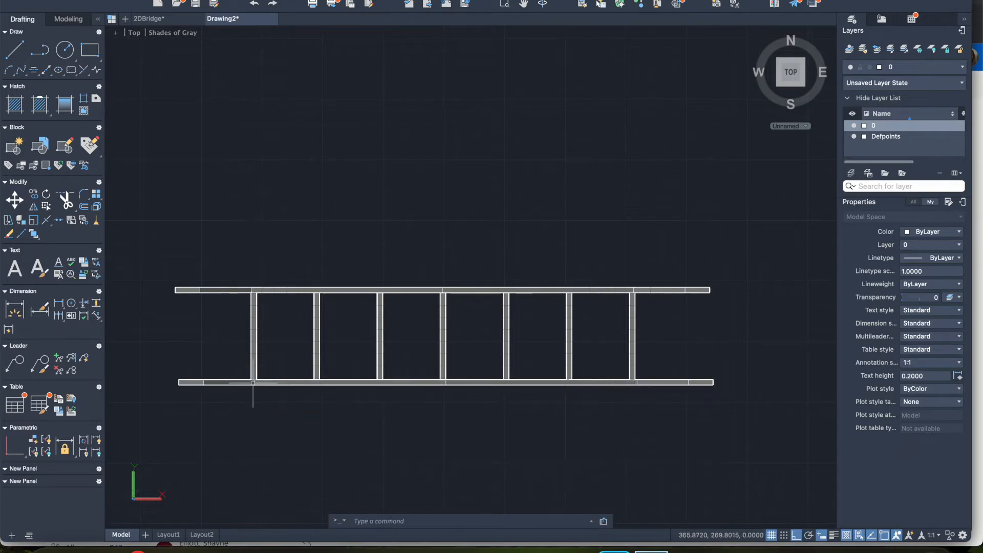
# Step: In the Front view, move the leftmost cross bar straight down by its own height, from its top-edge midpoint to its bottom-edge midpoint
pyautogui.click(136, 34)
pyautogui.click(161, 151)
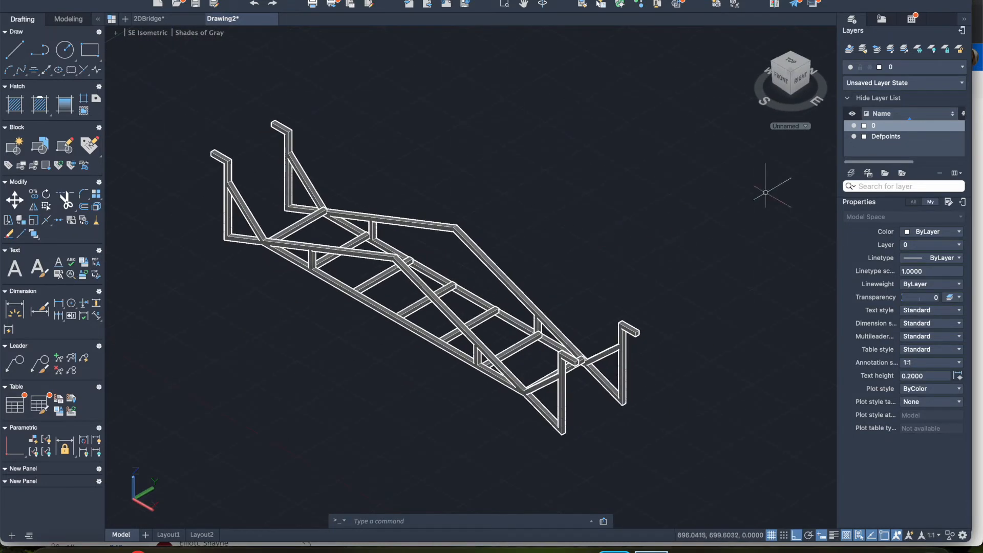
pyautogui.click(801, 77)
pyautogui.click(728, 79)
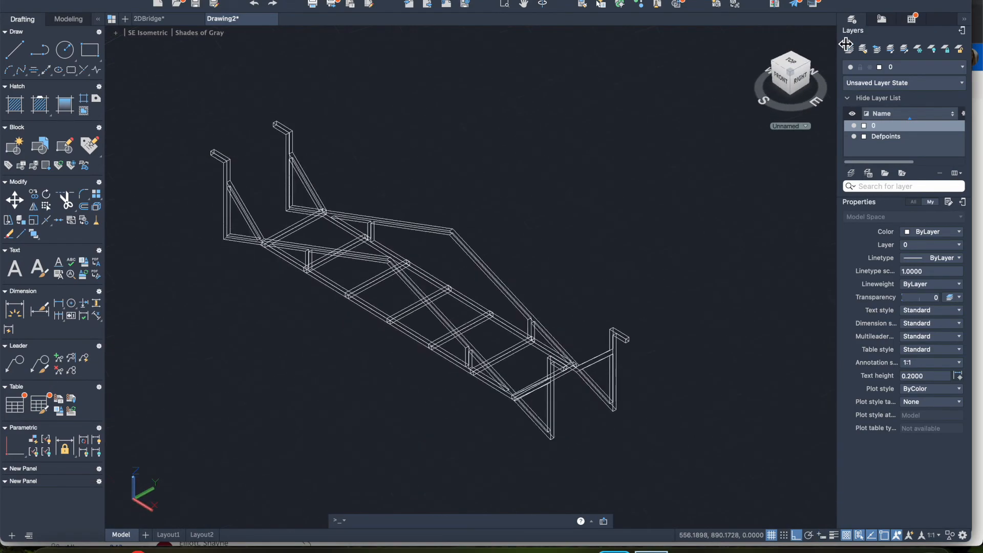
pyautogui.moveTo(488, 226); pyautogui.dragTo(572, 222, button='middle')
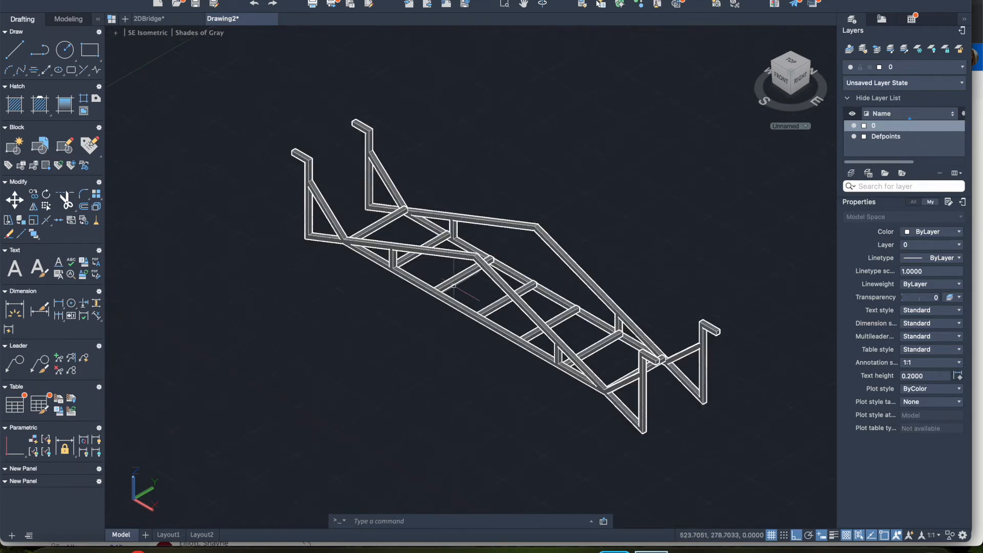
pyautogui.click(782, 78)
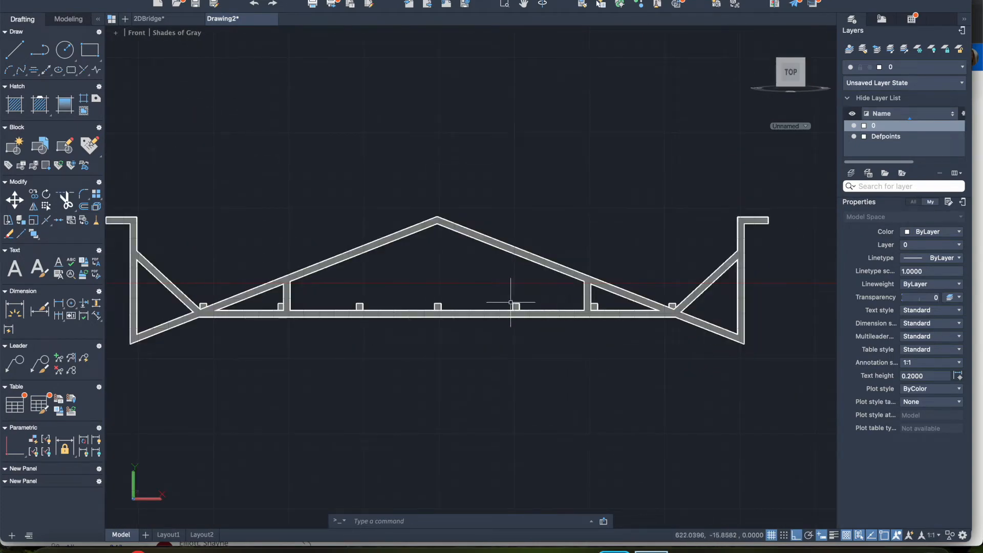
pyautogui.click(203, 310)
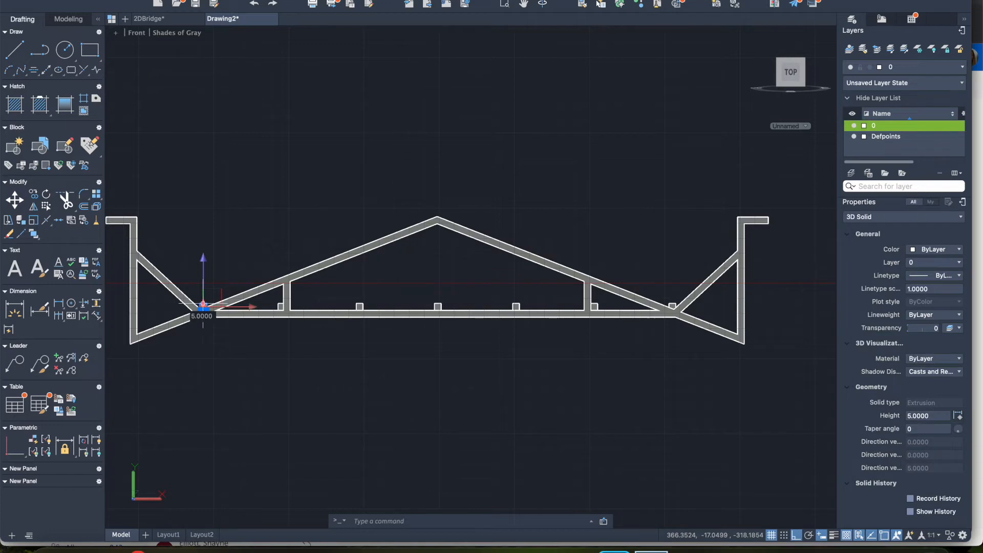
pyautogui.scroll(3, 208, 331)
pyautogui.scroll(4, 215, 334)
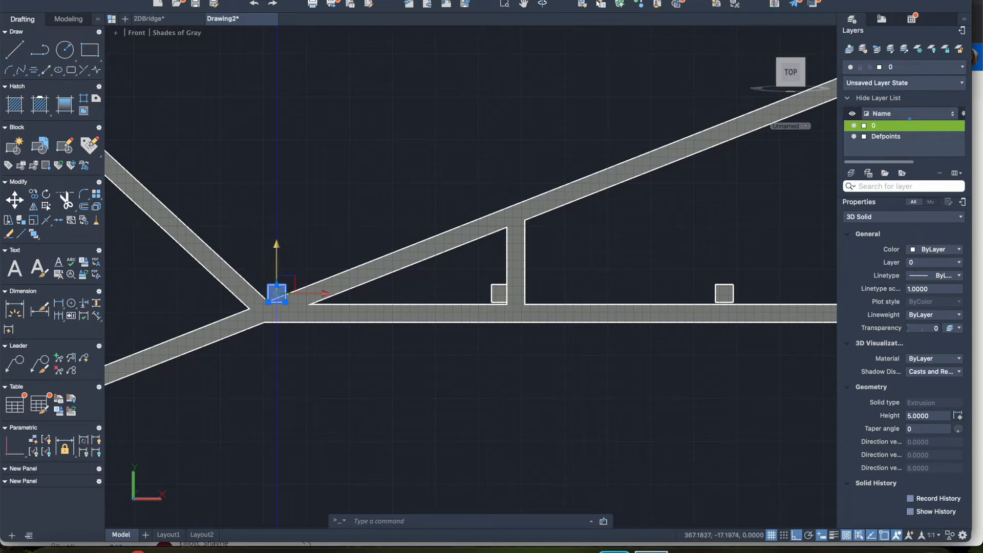
pyautogui.click(15, 200)
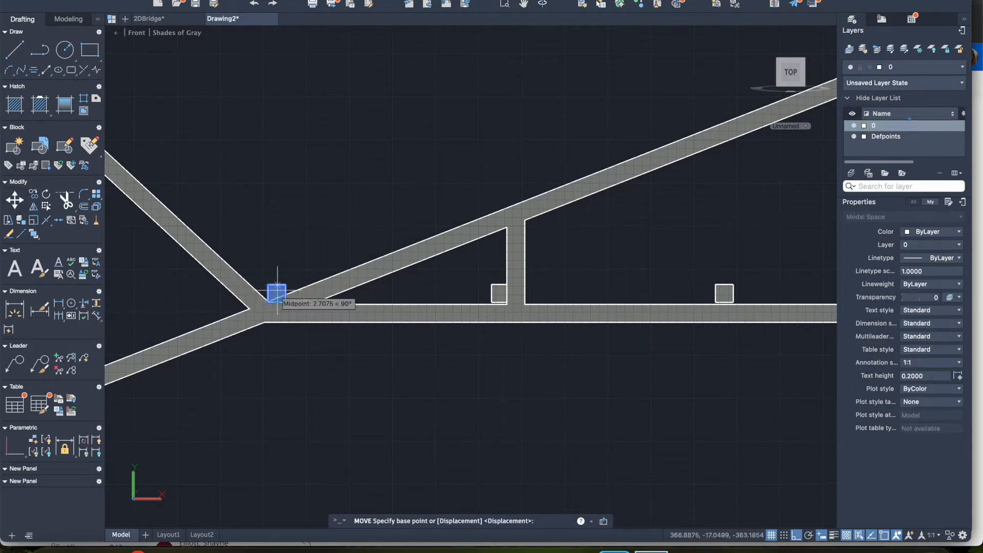
pyautogui.click(276, 285)
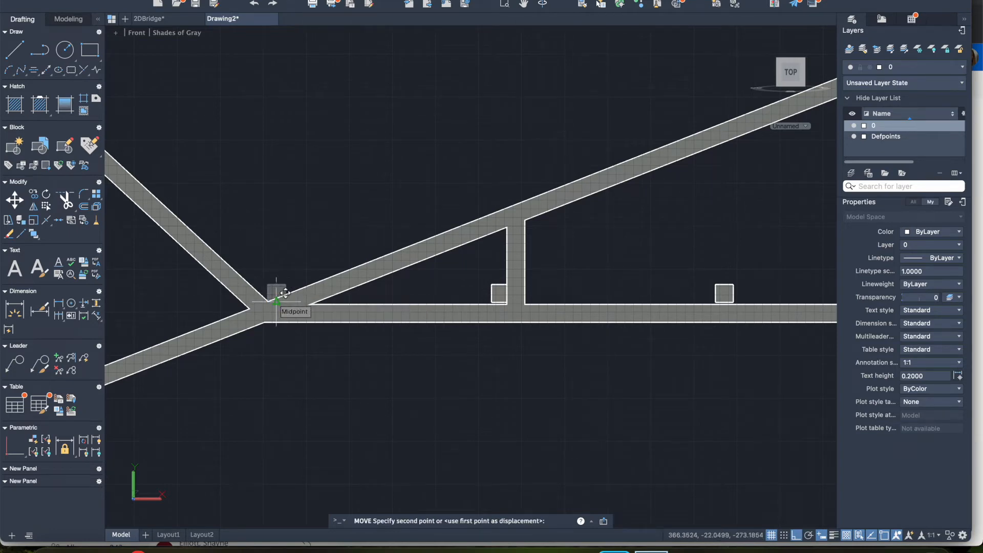
pyautogui.click(276, 303)
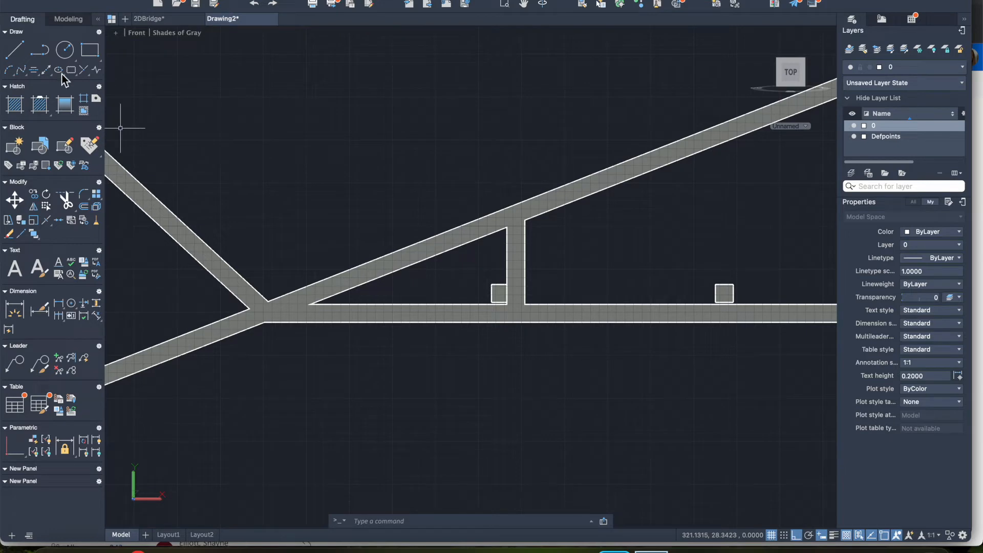
# Step: Inspect the lowered cross bar between the trusses from the Right view and by rotating around the bridge
pyautogui.click(137, 33)
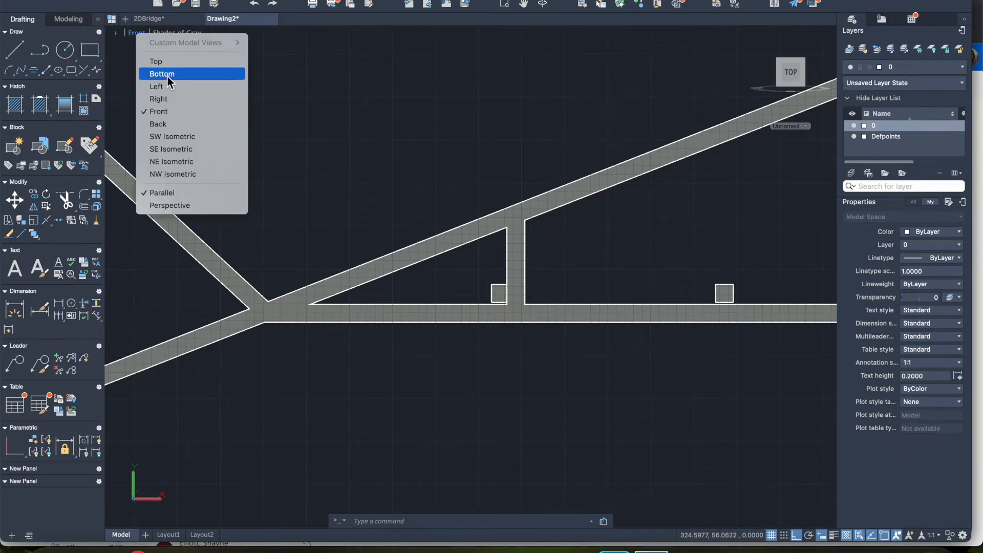
pyautogui.click(167, 97)
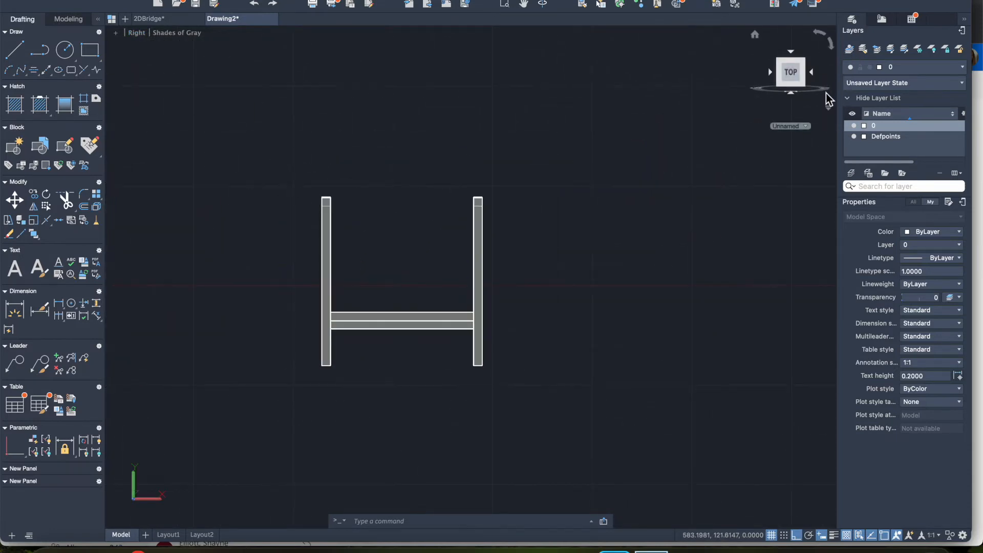
pyautogui.moveTo(826, 97); pyautogui.dragTo(659, 105)
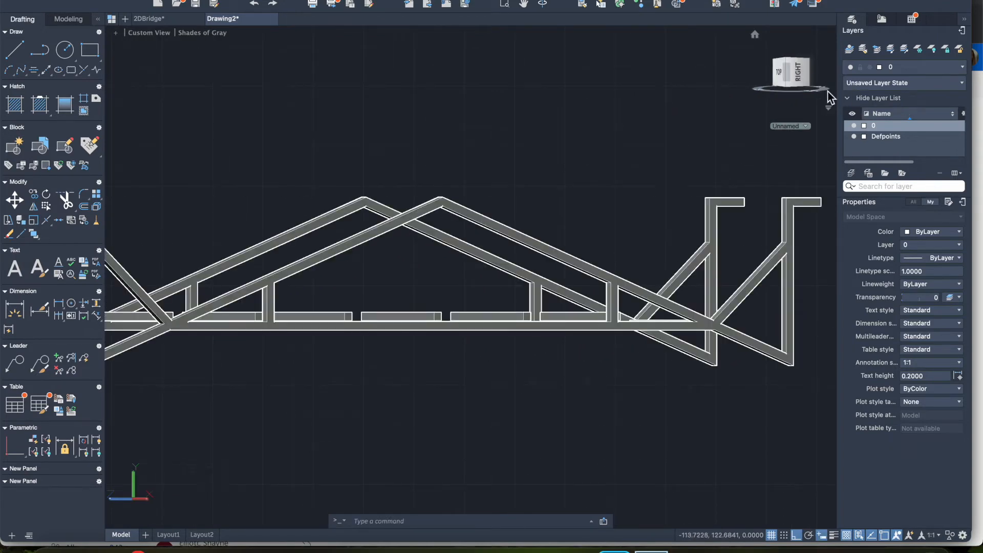
pyautogui.moveTo(826, 98); pyautogui.dragTo(615, 119)
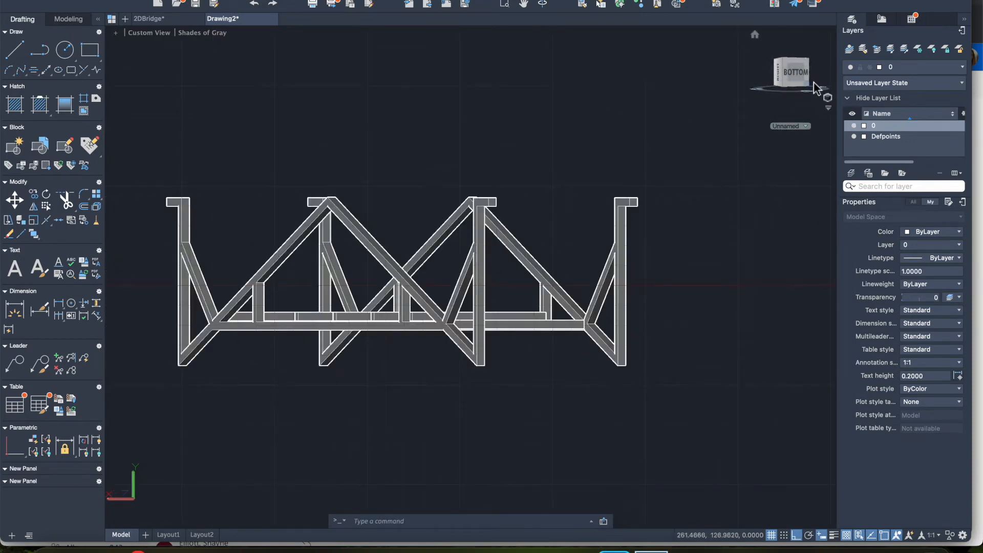
pyautogui.moveTo(783, 95); pyautogui.dragTo(830, 96)
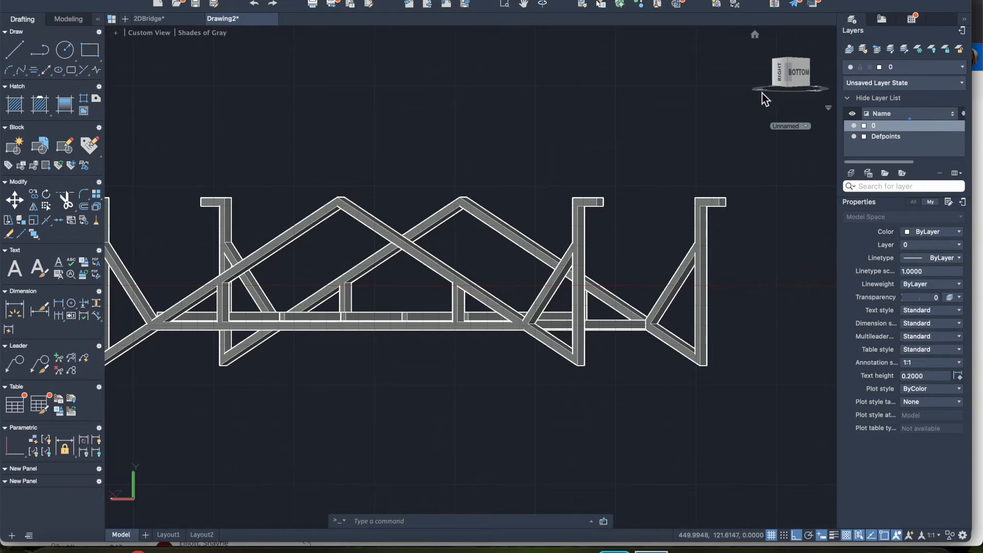
pyautogui.moveTo(761, 94); pyautogui.dragTo(825, 61)
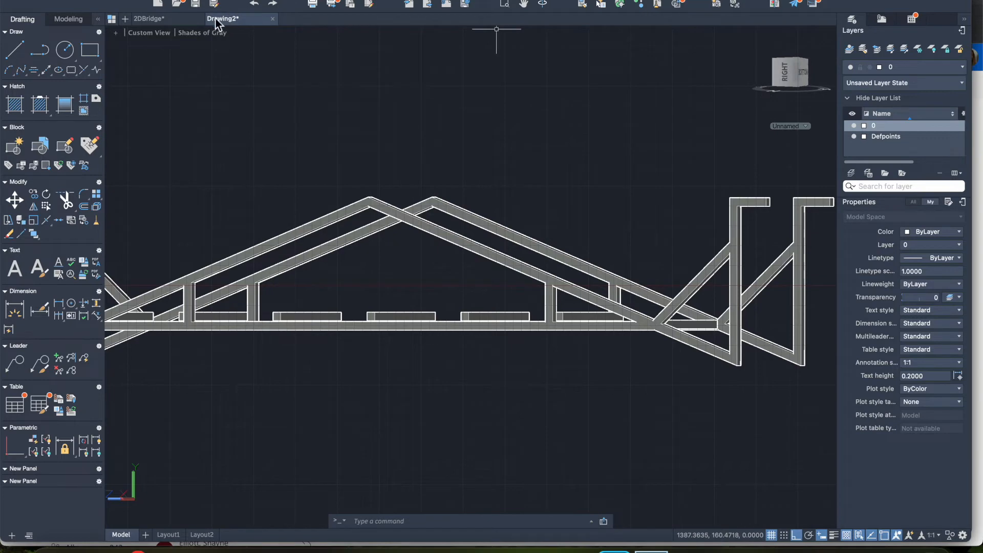
# Step: In the Front view, move the rightmost cross bar straight down by its own height, using its top-edge midpoint as base point
pyautogui.click(154, 32)
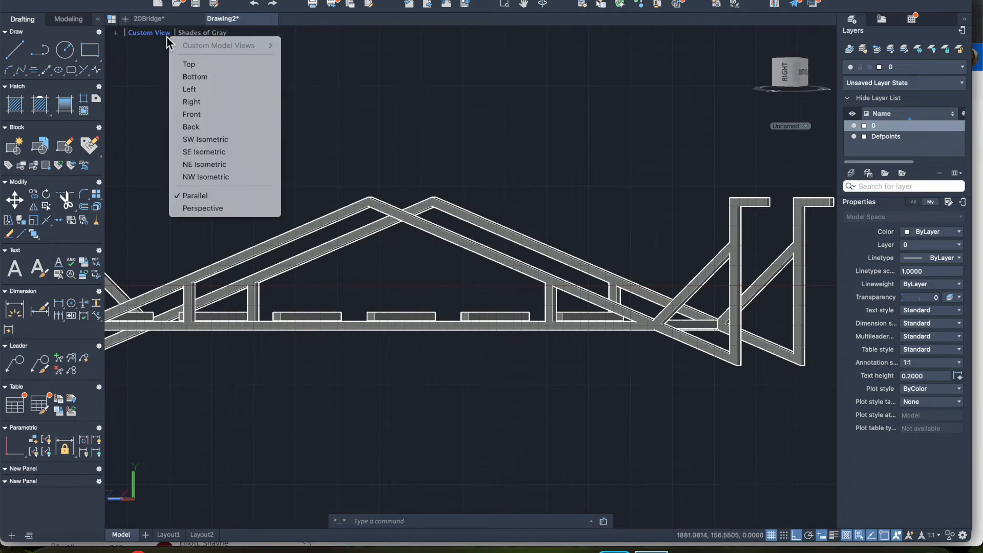
pyautogui.click(191, 114)
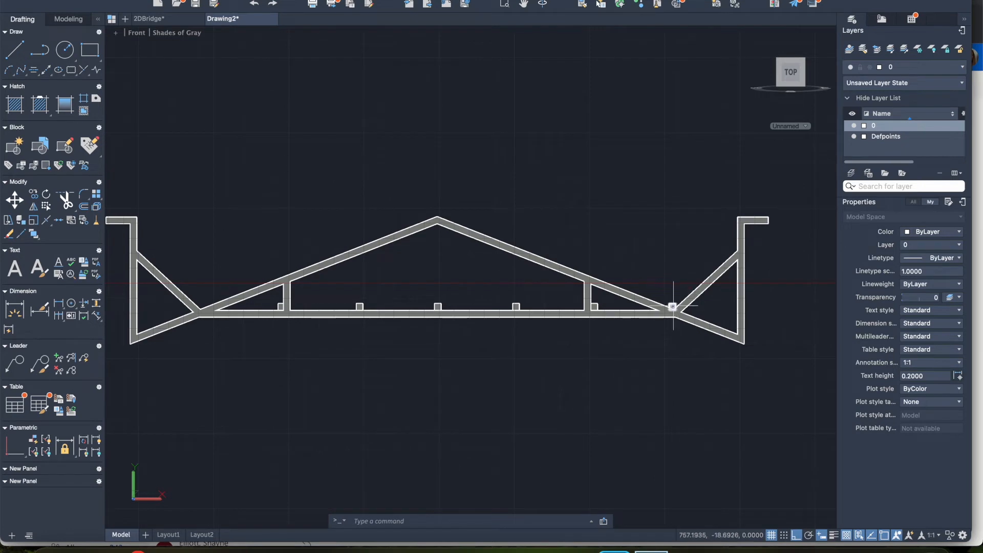
pyautogui.scroll(5, 673, 307)
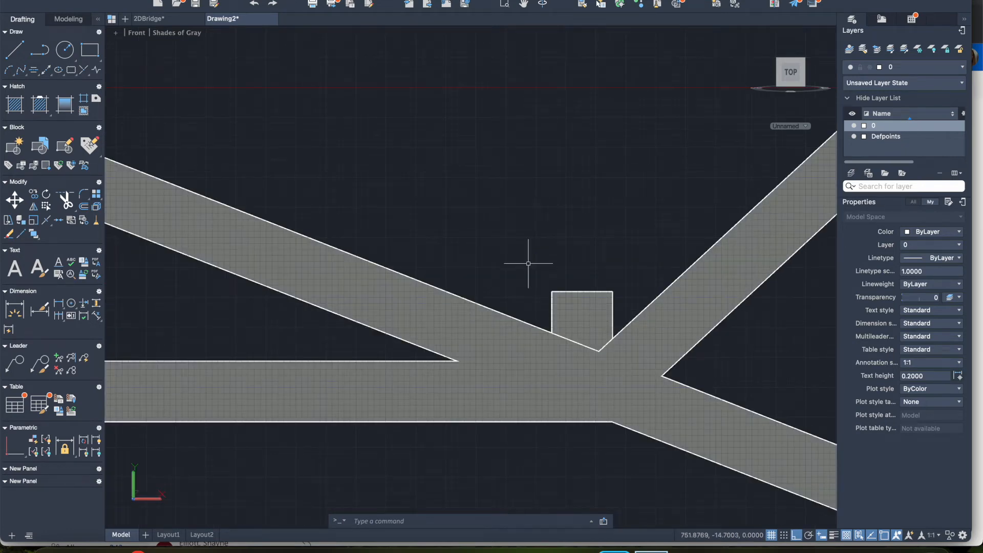
pyautogui.click(529, 263)
pyautogui.click(634, 373)
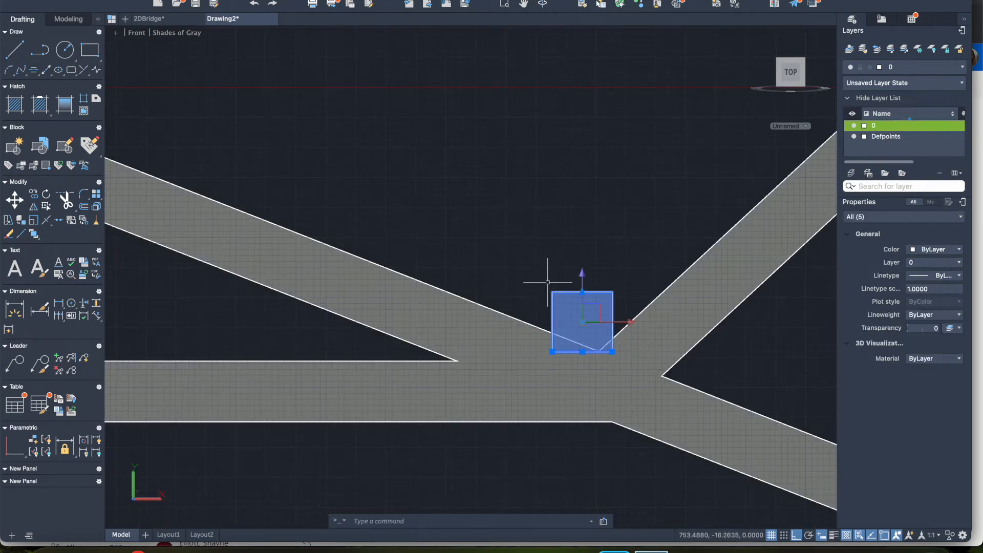
pyautogui.click(14, 201)
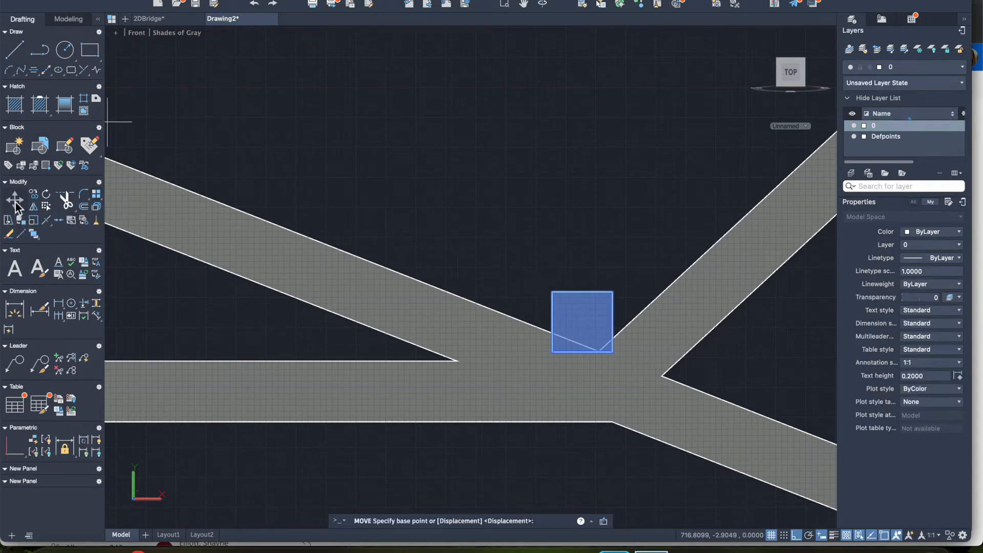
pyautogui.click(582, 291)
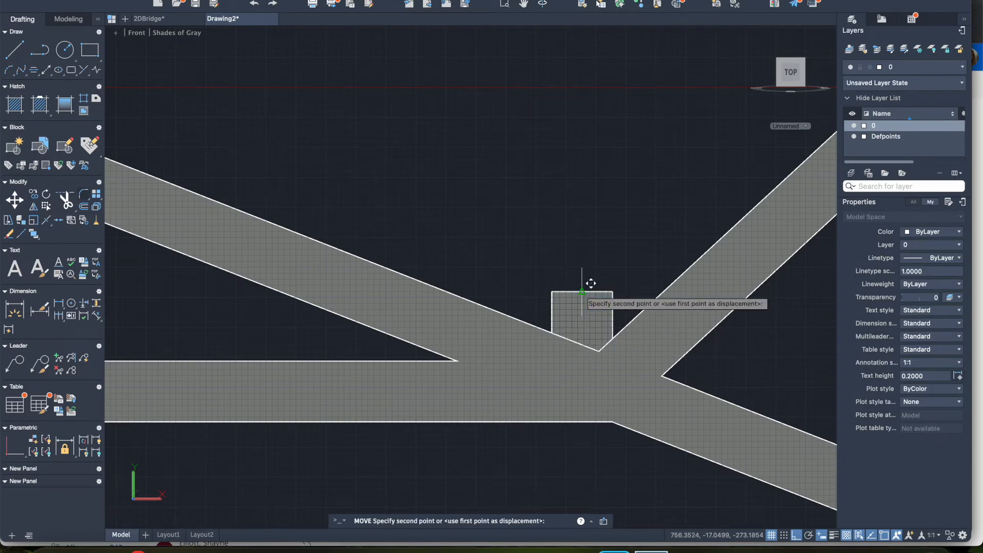
pyautogui.click(582, 346)
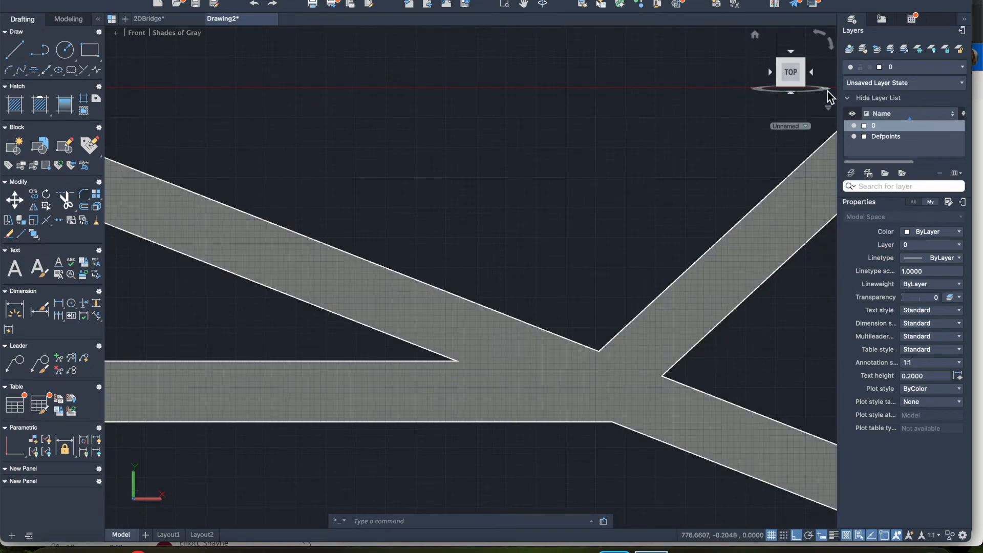
# Step: Select the cross bar beside the right-hand vertical post and move it straight up about 20 units into the sloping beam
pyautogui.click(828, 95)
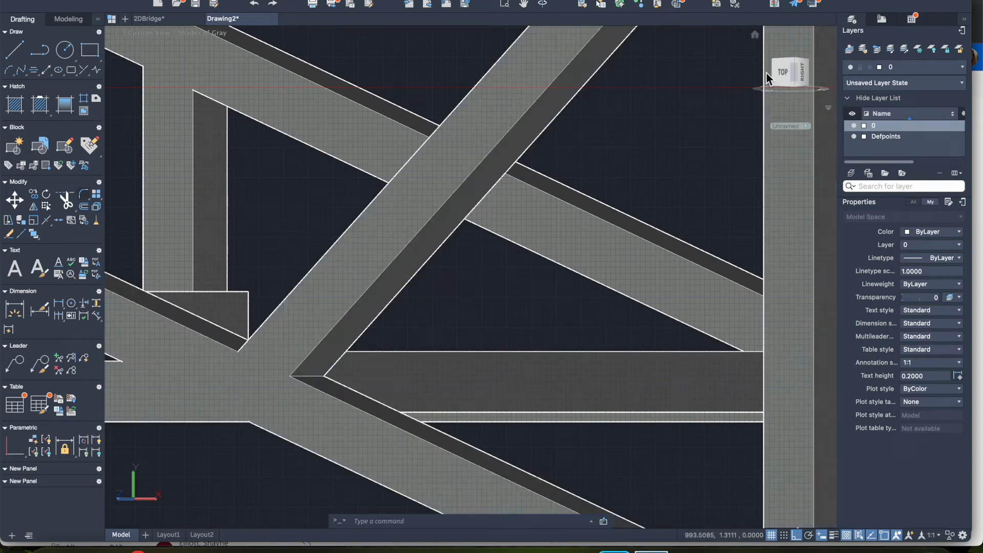
pyautogui.scroll(-3, 594, 174)
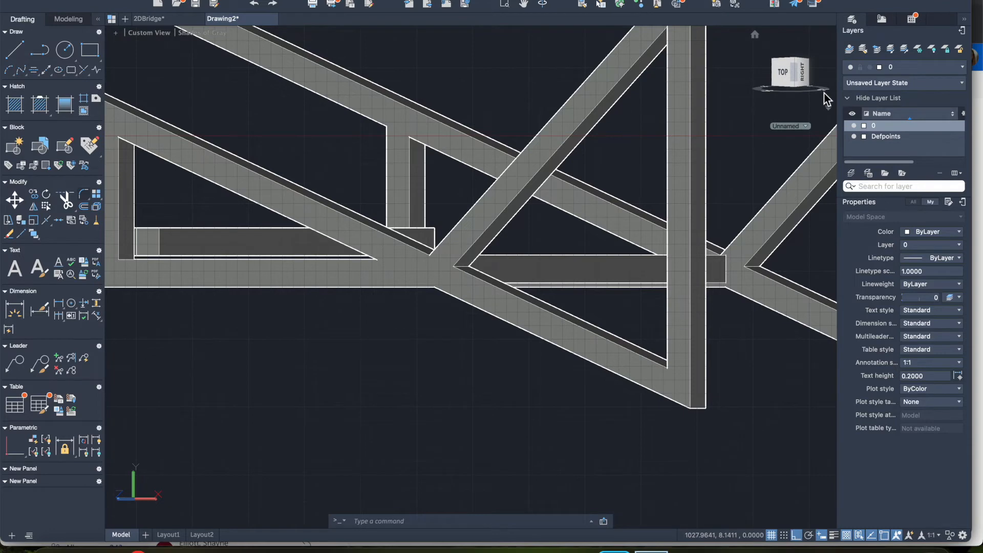
pyautogui.click(802, 74)
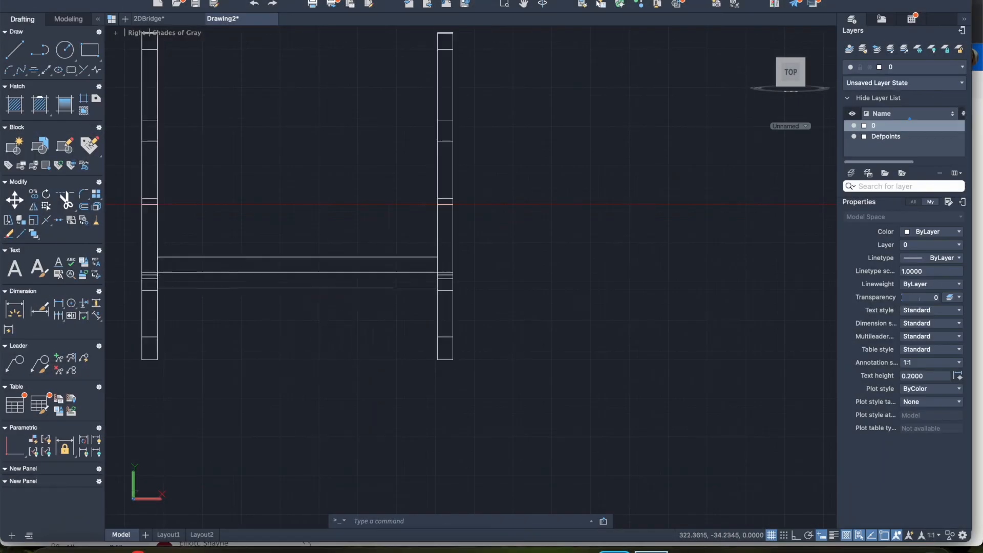
pyautogui.click(368, 266)
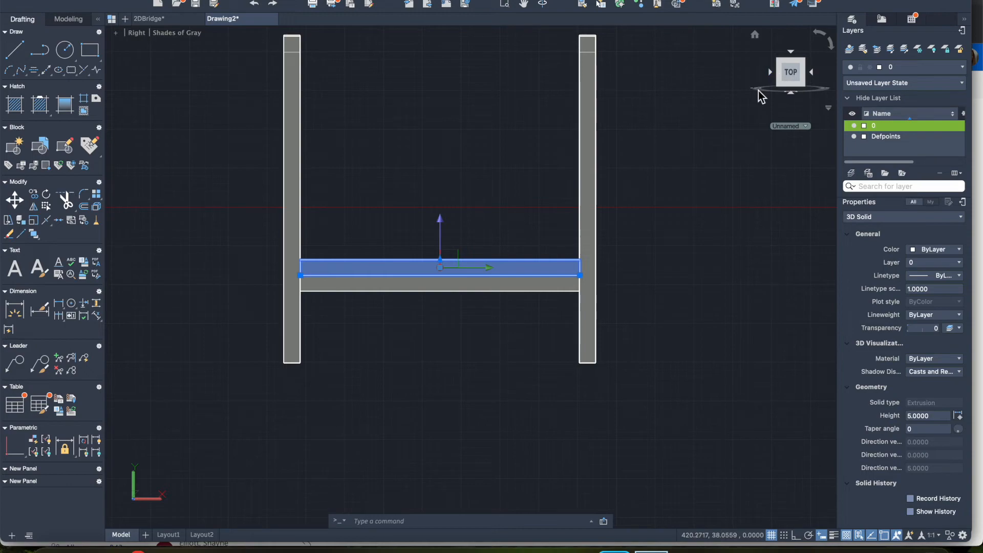
pyautogui.moveTo(760, 97); pyautogui.dragTo(816, 106)
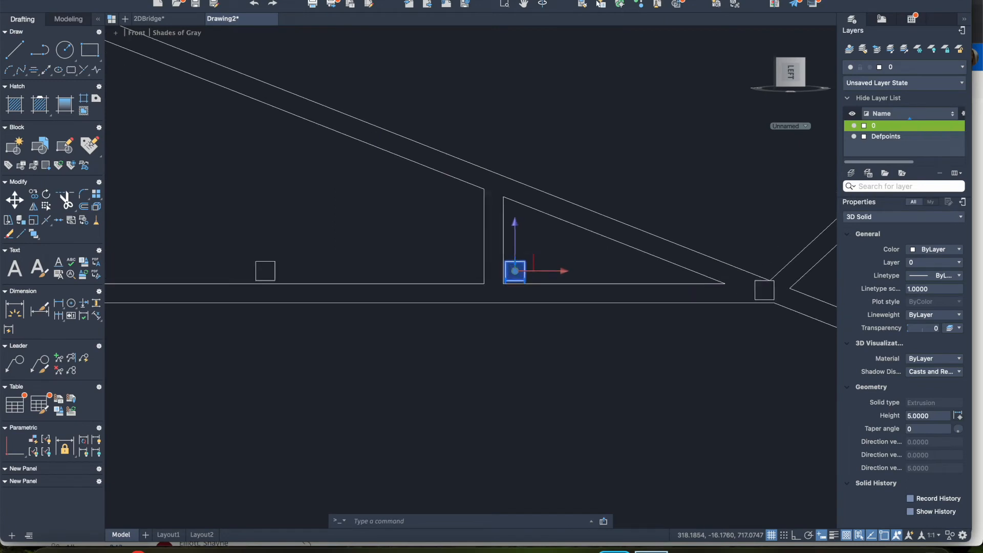
pyautogui.scroll(5, 610, 260)
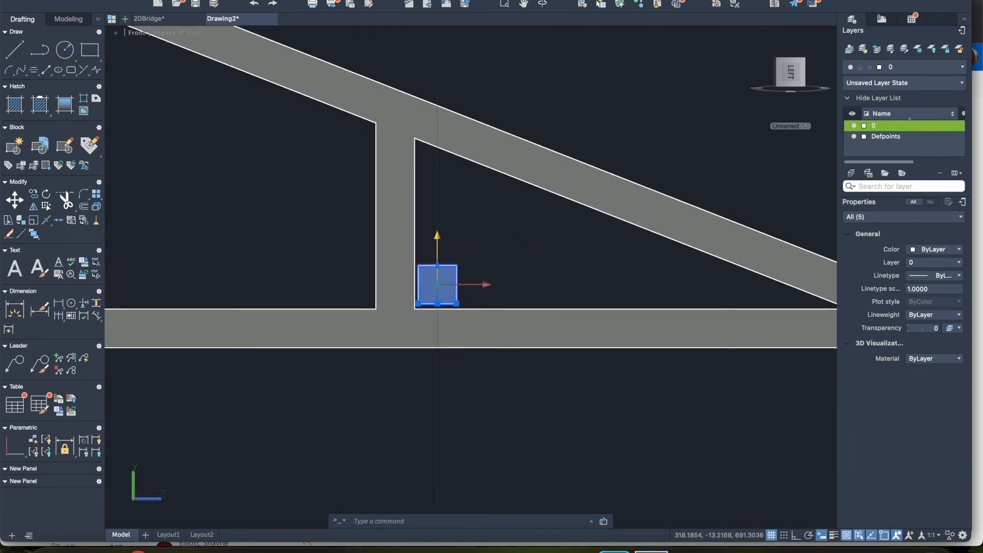
pyautogui.click(438, 284)
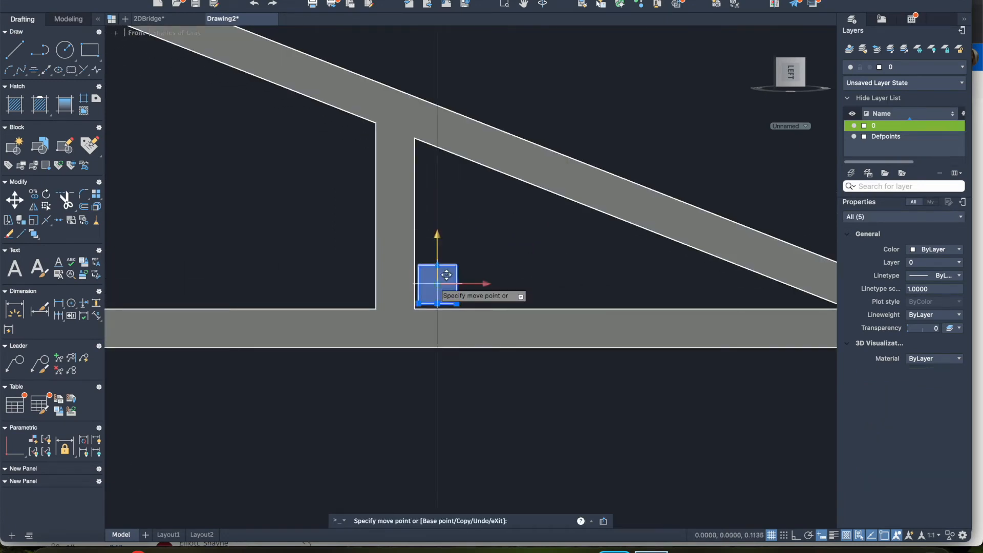
pyautogui.click(446, 123)
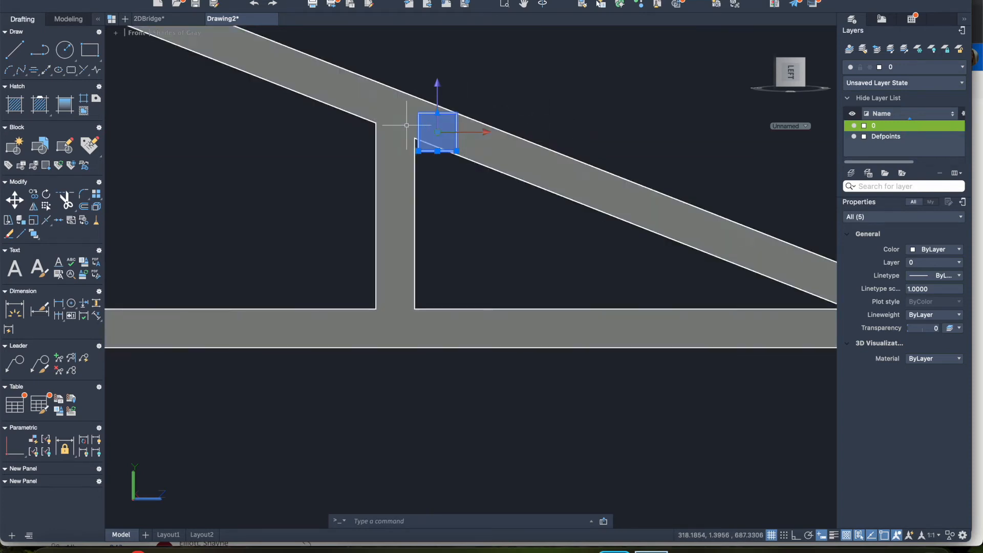
pyautogui.press('Escape')
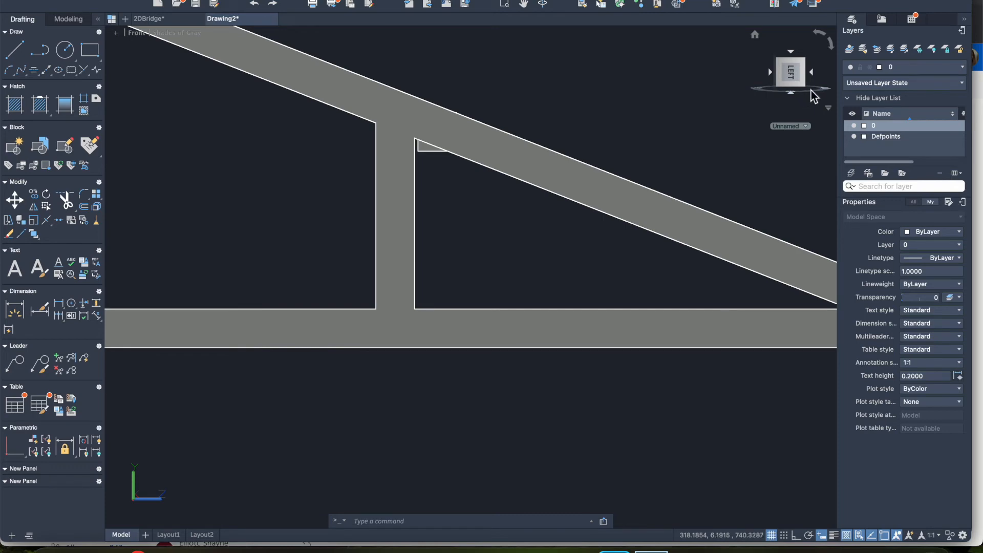
# Step: Inspect the raised cross bar between the two trusses by rotating around the bridge and from the Right view
pyautogui.moveTo(824, 96); pyautogui.dragTo(753, 99)
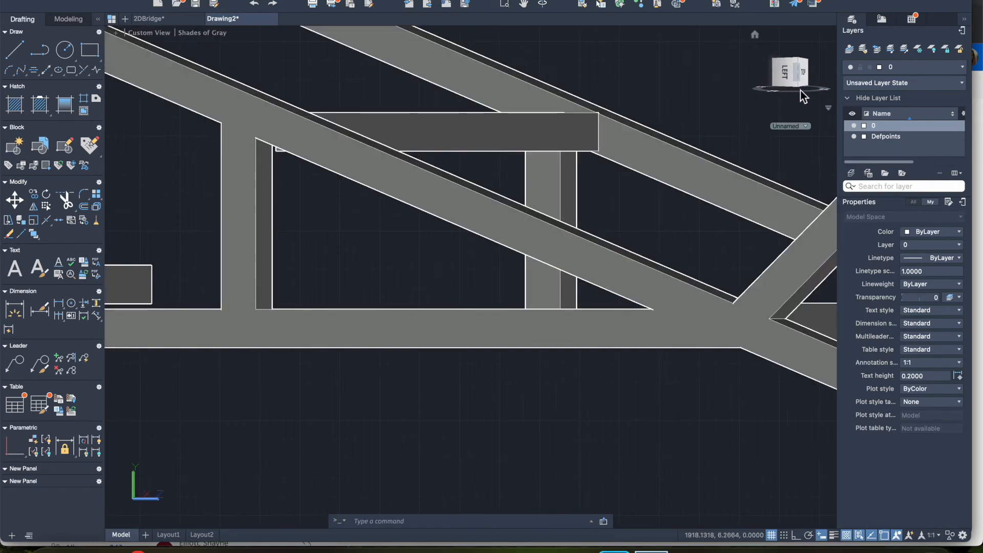
pyautogui.moveTo(825, 96)
pyautogui.mouseDown()
pyautogui.moveTo(742, 87)
pyautogui.moveTo(826, 97)
pyautogui.moveTo(757, 97)
pyautogui.moveTo(766, 97)
pyautogui.mouseUp()
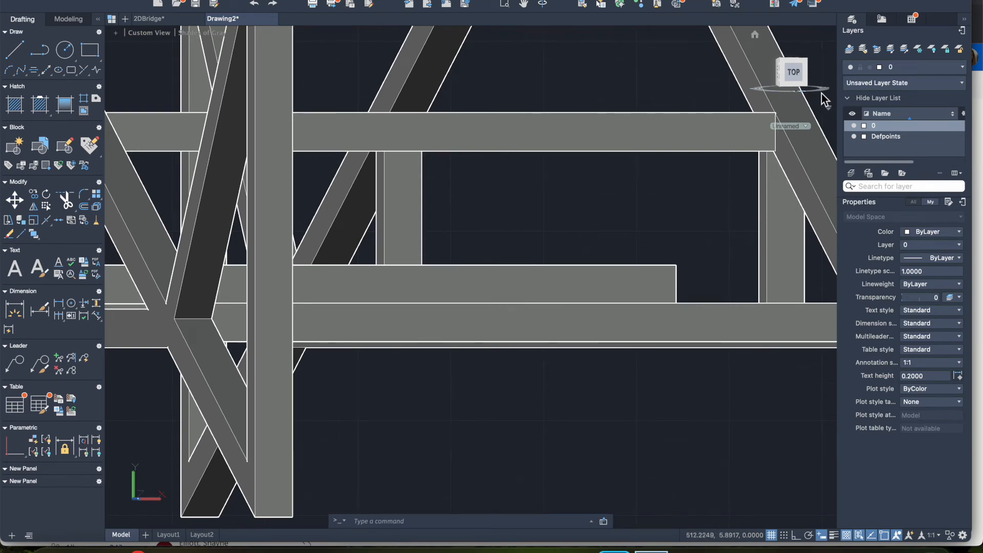
pyautogui.moveTo(822, 94); pyautogui.dragTo(785, 95)
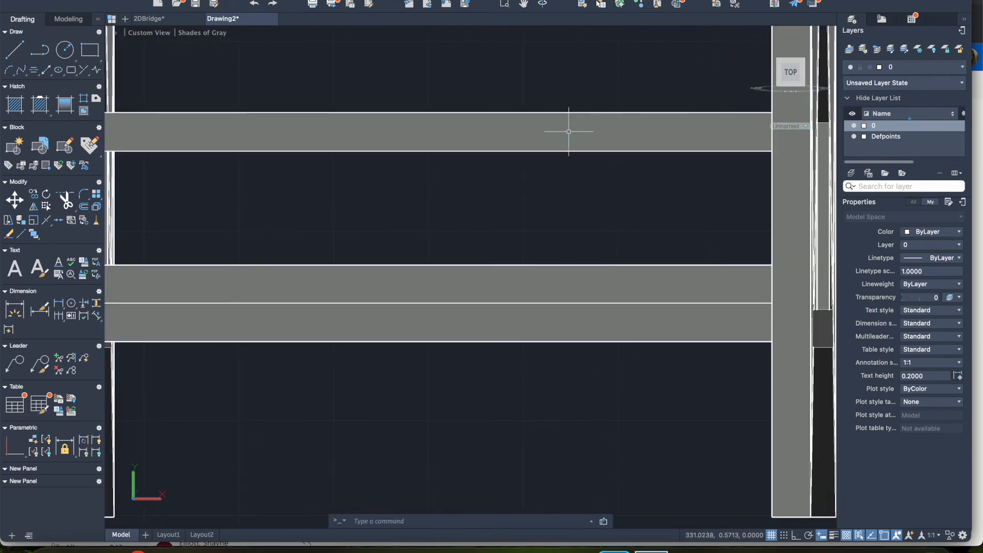
pyautogui.scroll(-5, 569, 131)
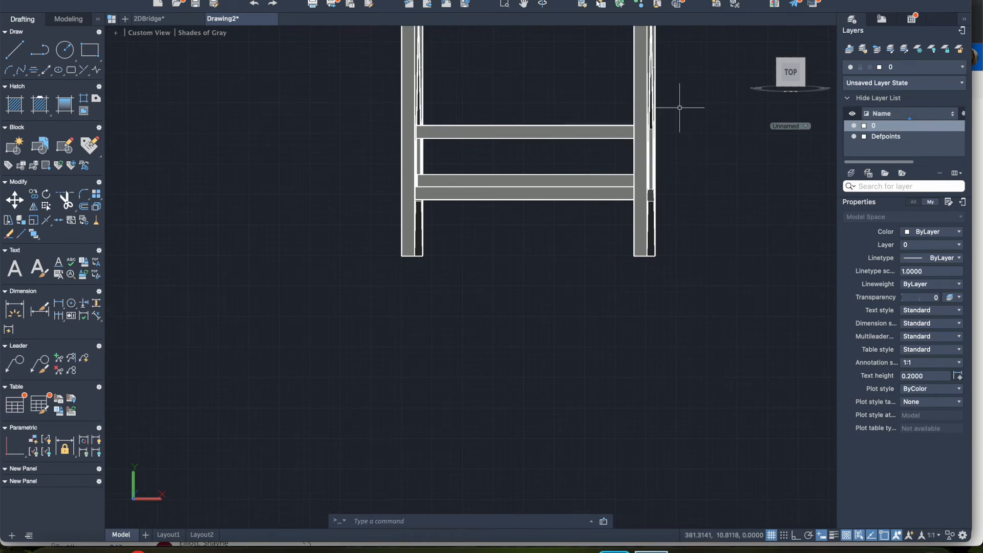
pyautogui.click(787, 75)
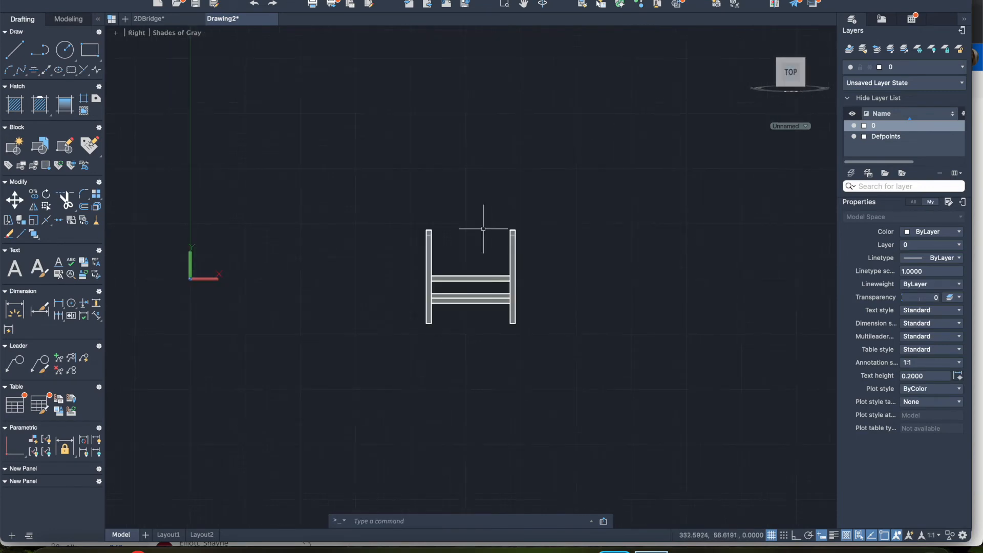
pyautogui.scroll(4, 483, 229)
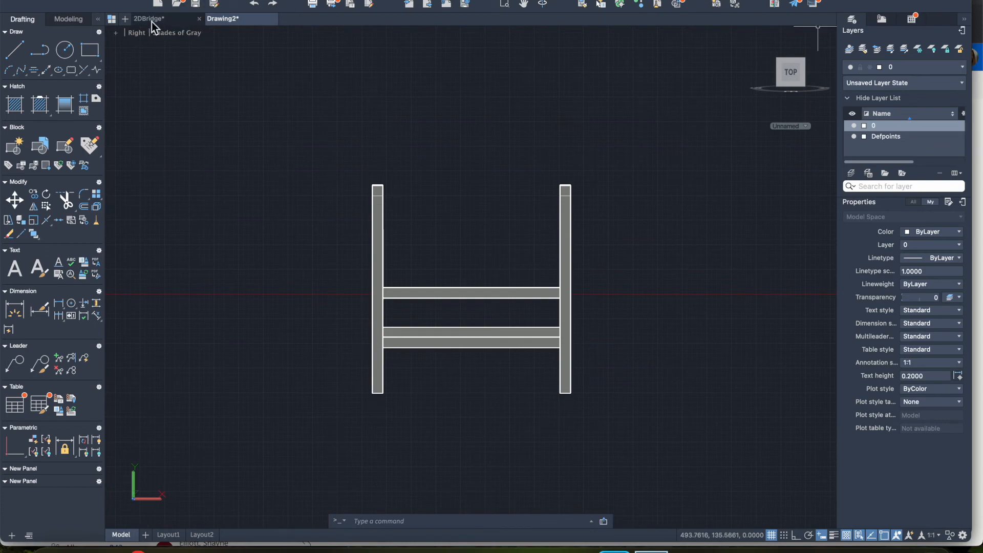
# Step: In the Front view, move the cross bar midway between the bridge centre and the right-hand post straight up about 45 units into the sloping beam
pyautogui.click(137, 33)
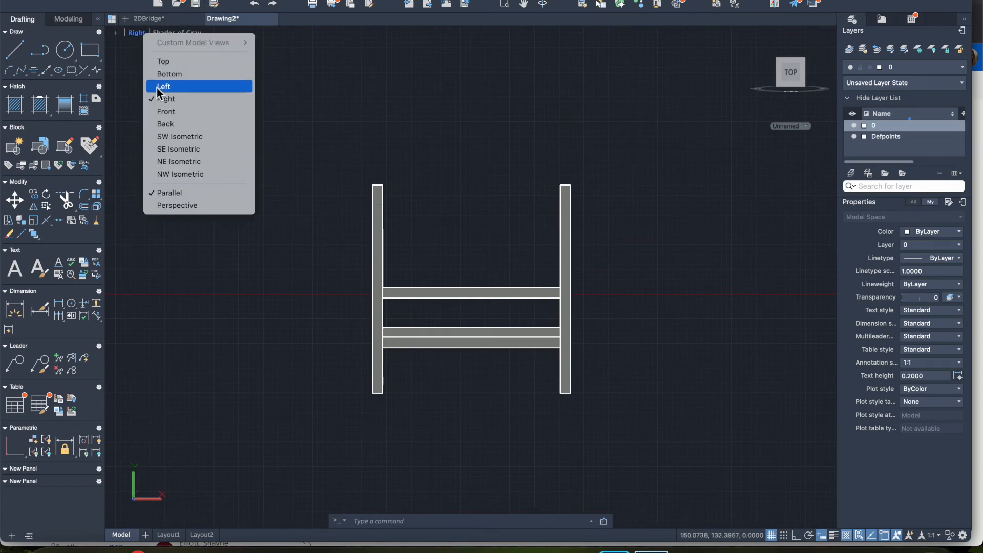
pyautogui.click(158, 112)
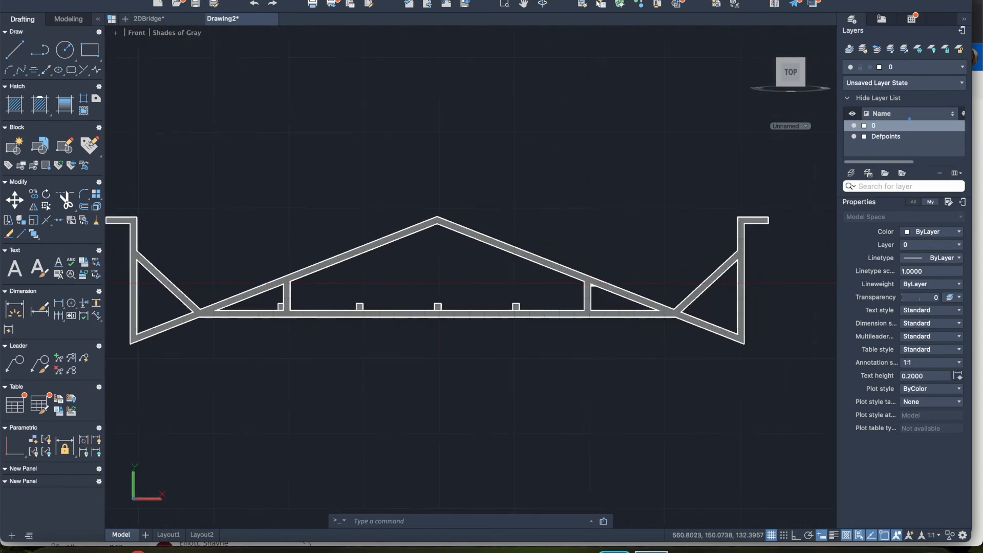
pyautogui.scroll(10, 522, 305)
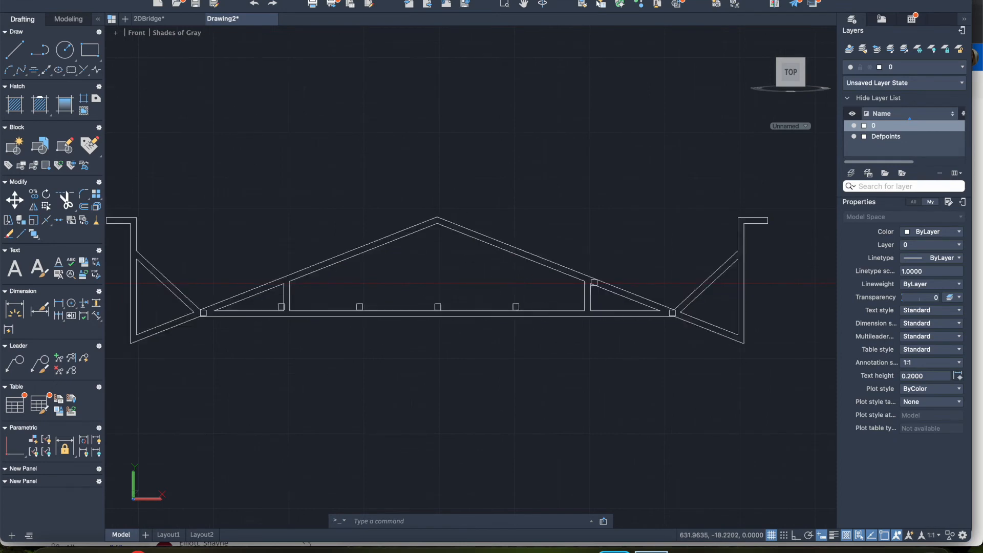
pyautogui.scroll(3, 522, 306)
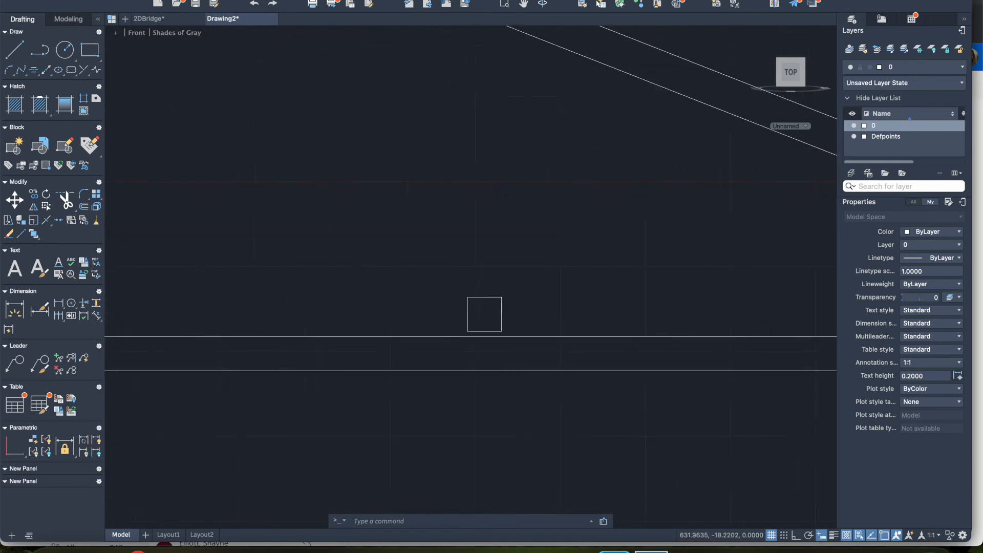
pyautogui.click(391, 258)
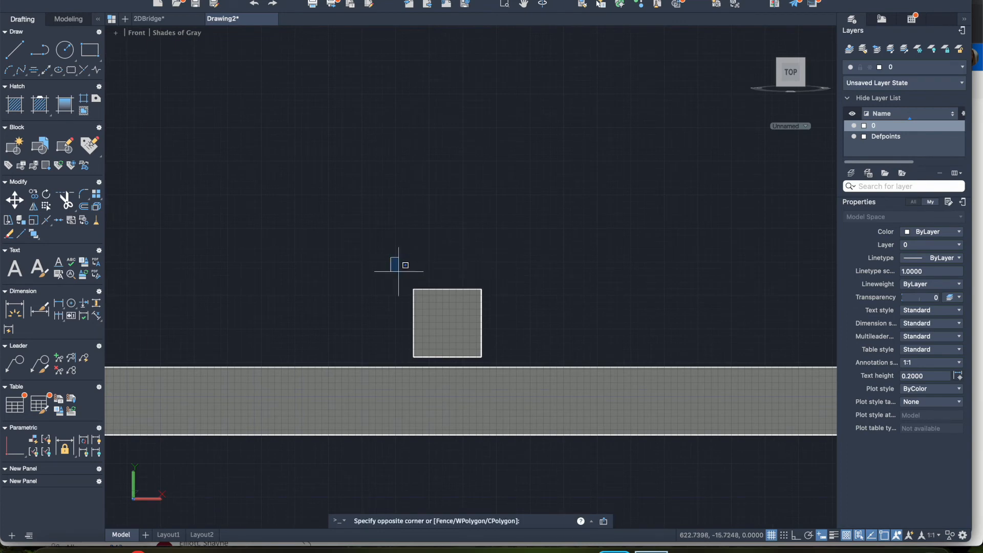
pyautogui.click(503, 363)
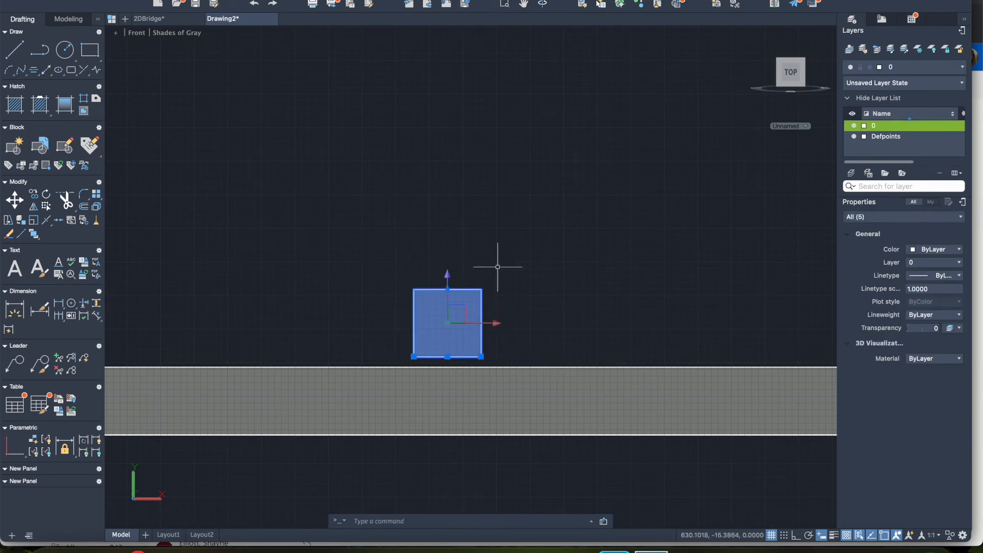
pyautogui.scroll(-4, 502, 308)
pyautogui.click(480, 307)
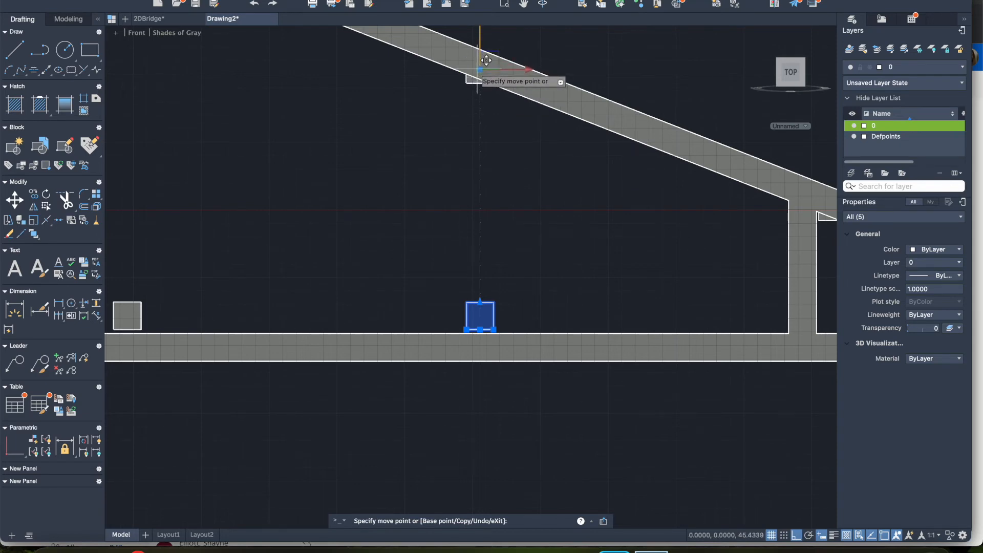
pyautogui.click(477, 69)
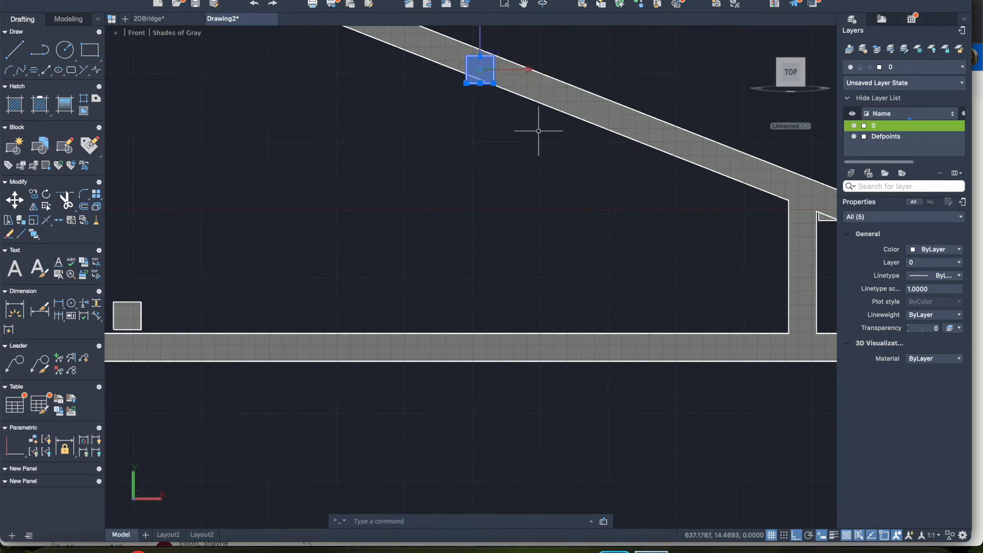
pyautogui.press('Escape')
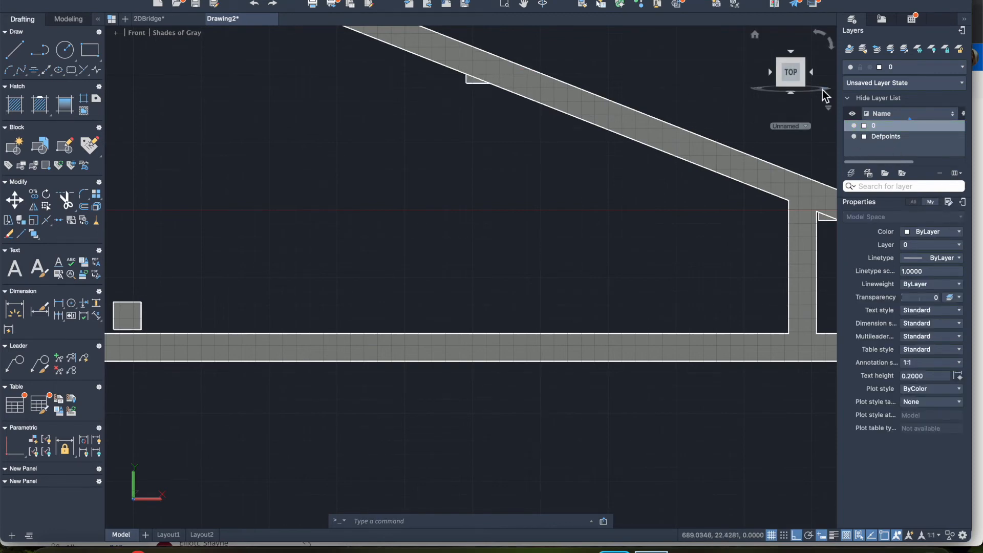
pyautogui.moveTo(822, 90)
pyautogui.mouseDown()
pyautogui.moveTo(731, 100)
pyautogui.moveTo(825, 96)
pyautogui.mouseUp()
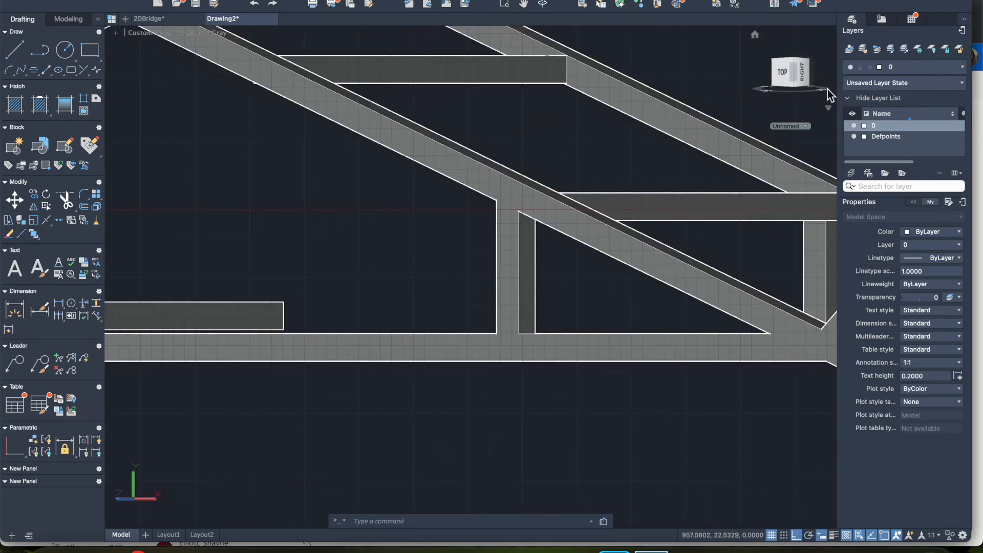
pyautogui.moveTo(826, 98)
pyautogui.mouseDown()
pyautogui.moveTo(744, 91)
pyautogui.moveTo(814, 97)
pyautogui.mouseUp()
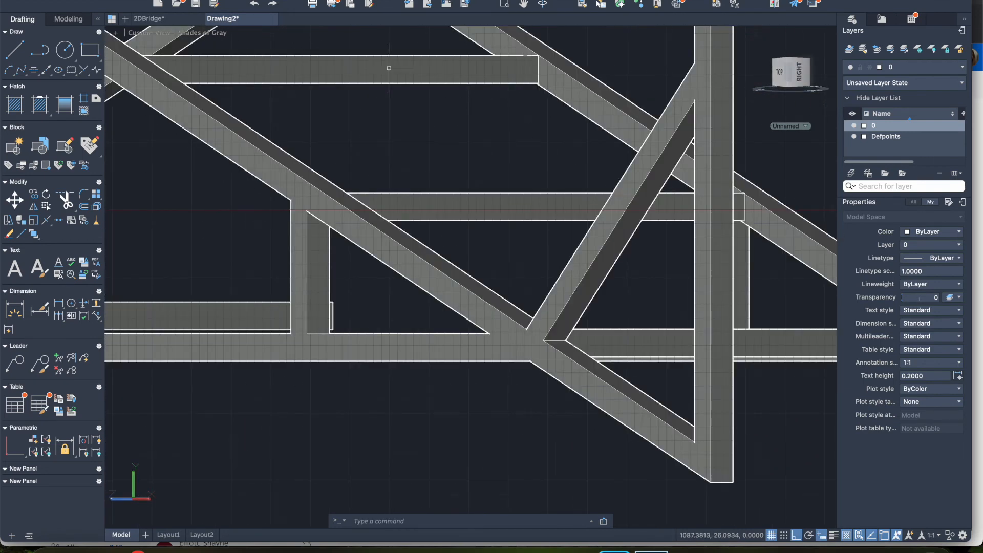
# Step: In the Front view, move the centre cross bar straight up about 71 units into the peak of the sloping beams
pyautogui.click(143, 34)
pyautogui.click(164, 112)
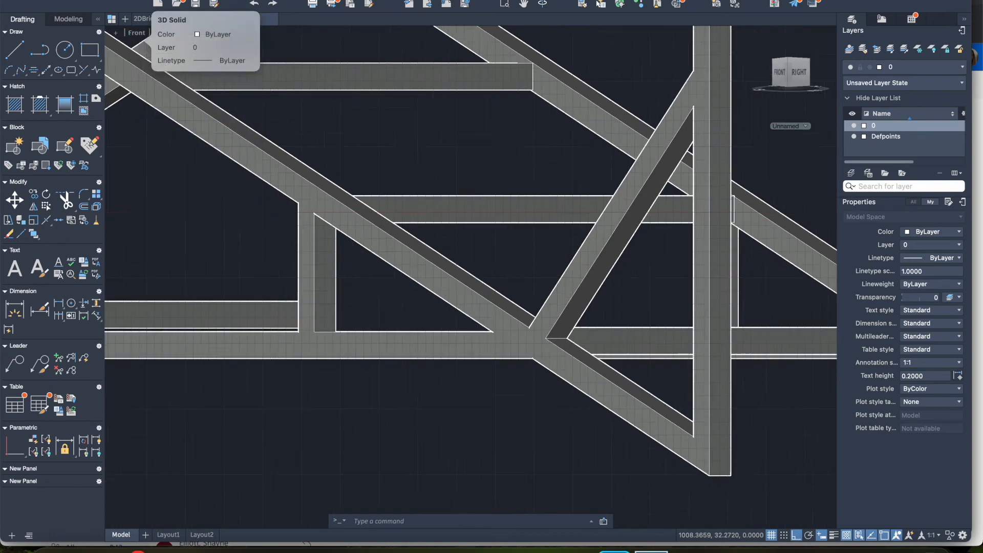
pyautogui.scroll(5, 453, 306)
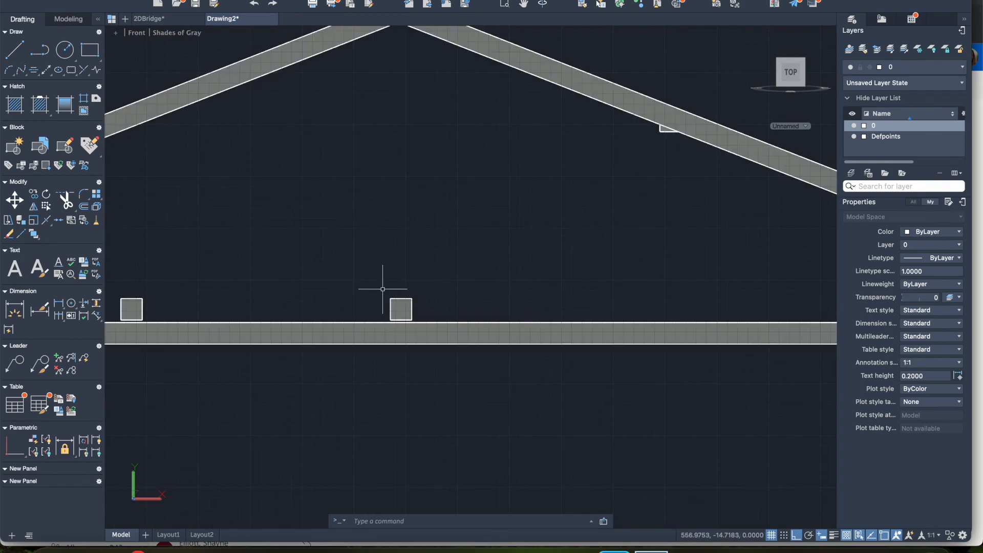
pyautogui.click(383, 290)
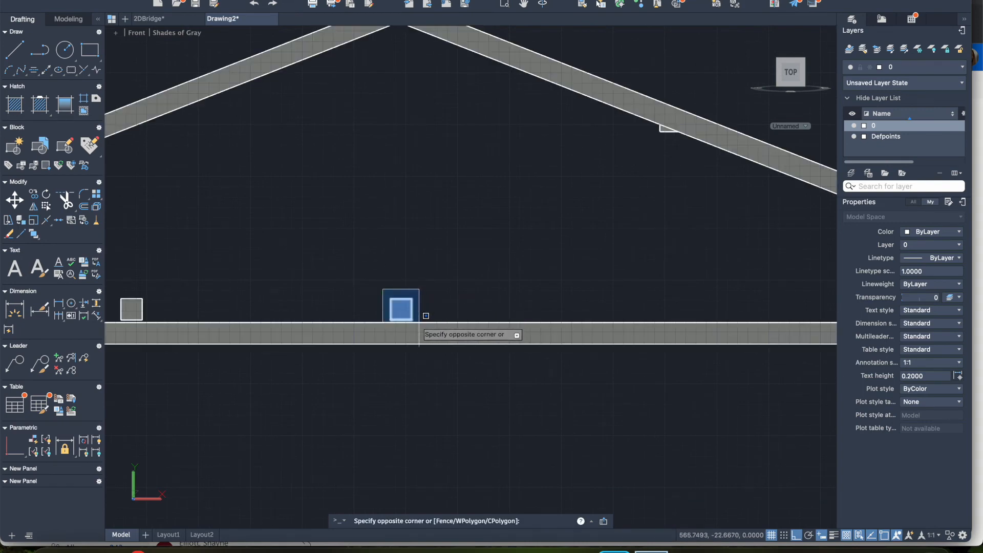
pyautogui.click(420, 322)
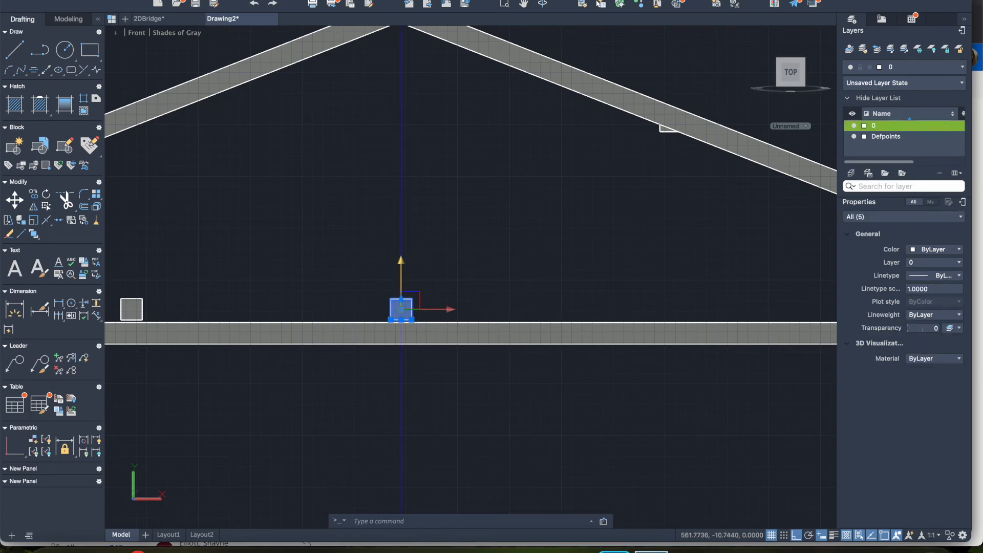
pyautogui.click(401, 309)
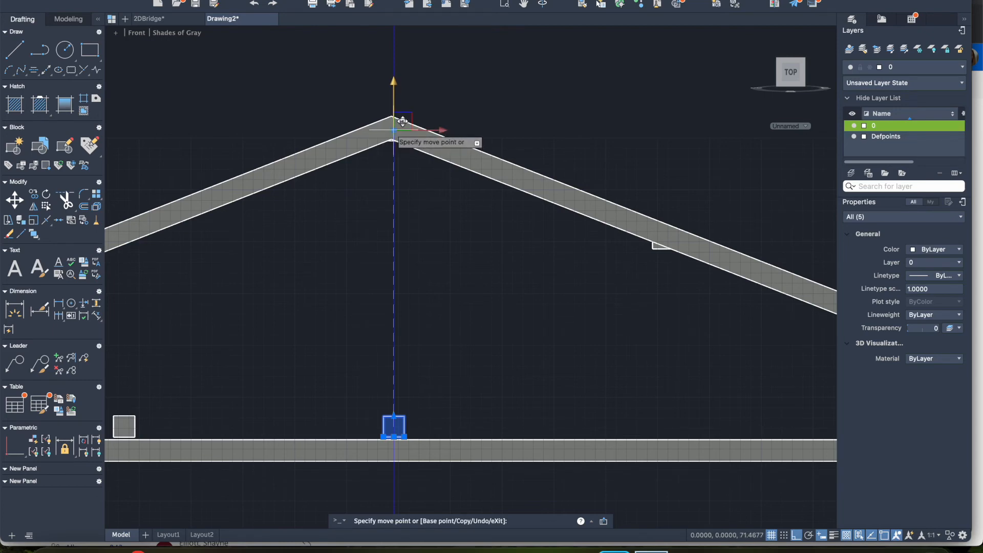
pyautogui.click(403, 123)
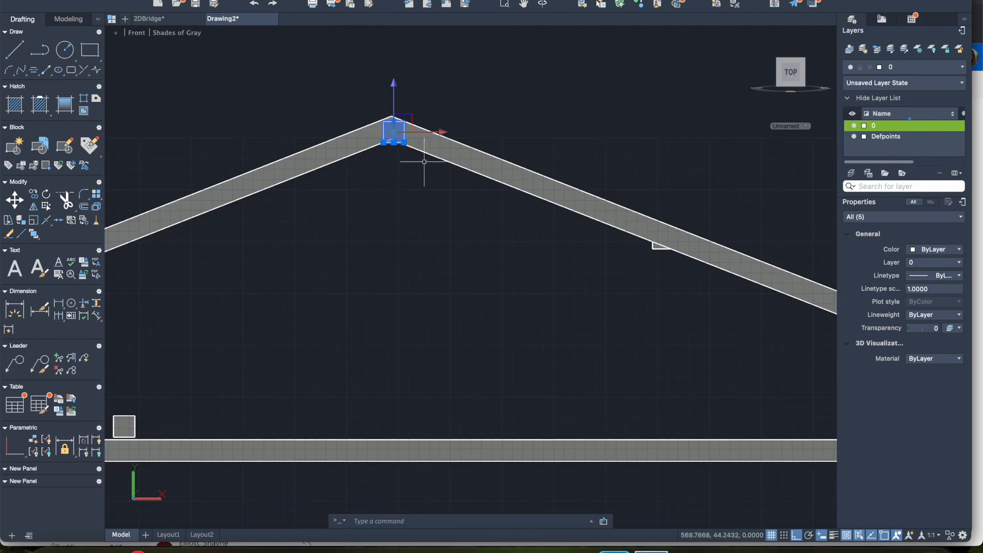
pyautogui.press('Escape')
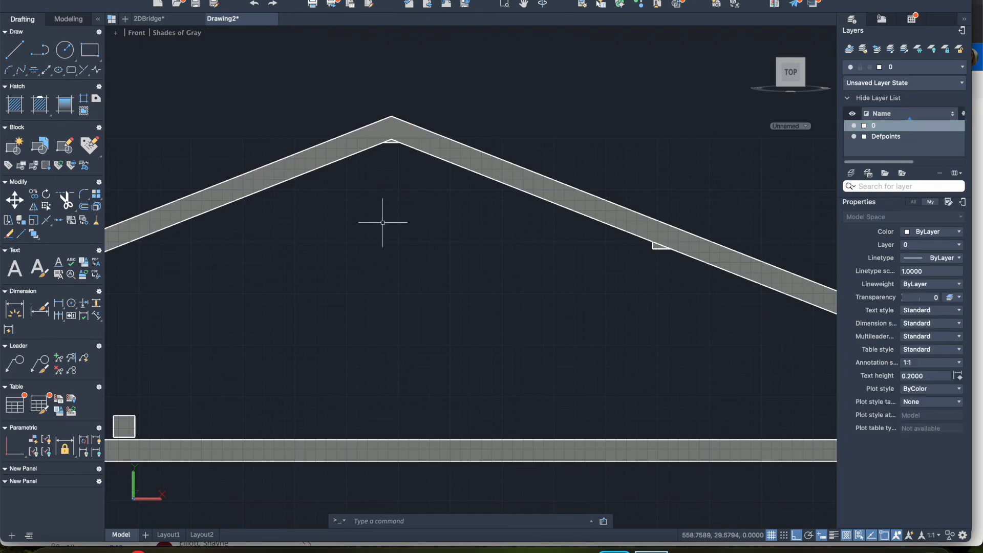
# Step: Move the cross bar midway between the peak and the left-hand post straight up about 46 units into the left sloping beam
pyautogui.hscroll(-5, 382, 222)
pyautogui.scroll(2, 383, 222)
pyautogui.hscroll(-3, 383, 222)
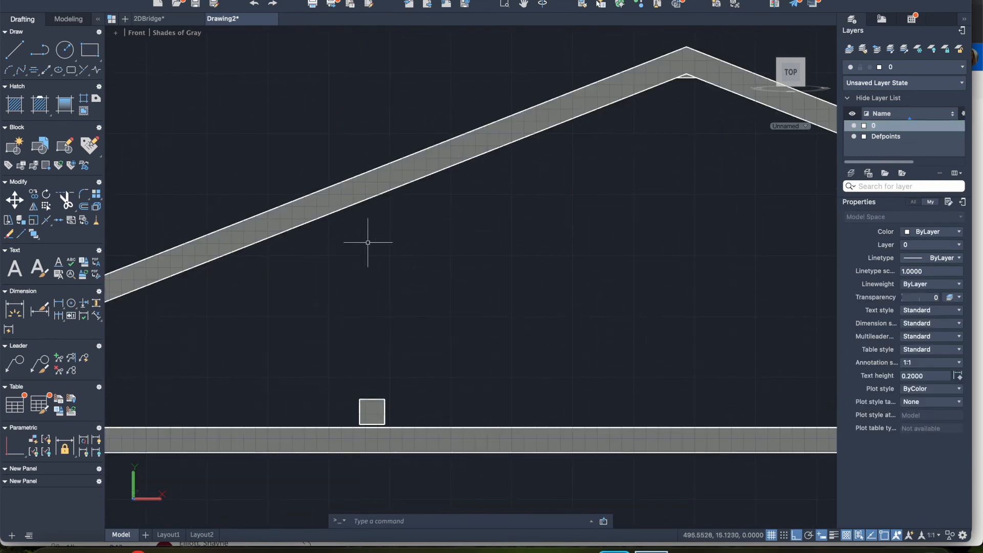
pyautogui.click(350, 380)
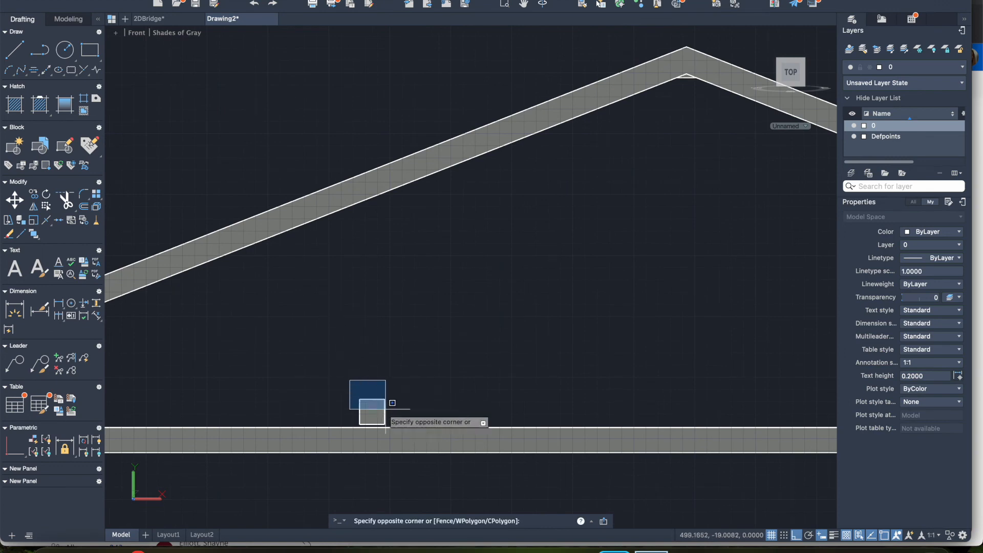
pyautogui.click(391, 427)
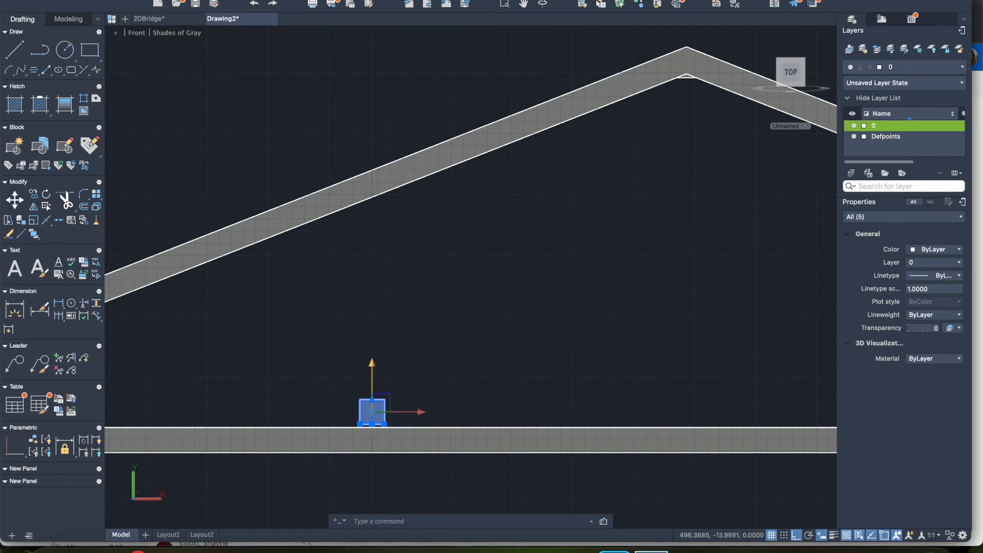
pyautogui.click(372, 411)
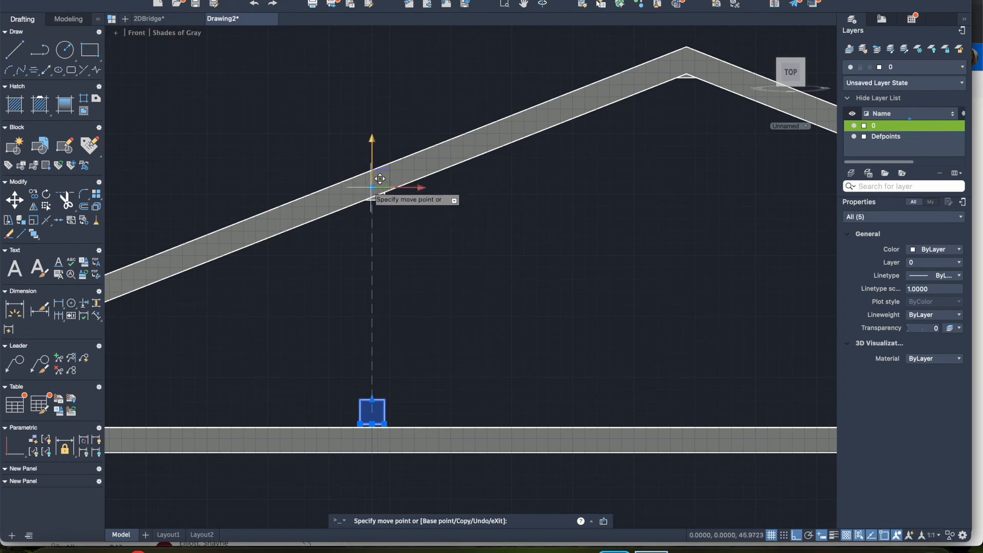
pyautogui.click(372, 187)
# Step: Select the cross bar beside the left-hand vertical post and move it straight up about 21 units into the sloping beam
pyautogui.hscroll(-9, 325, 293)
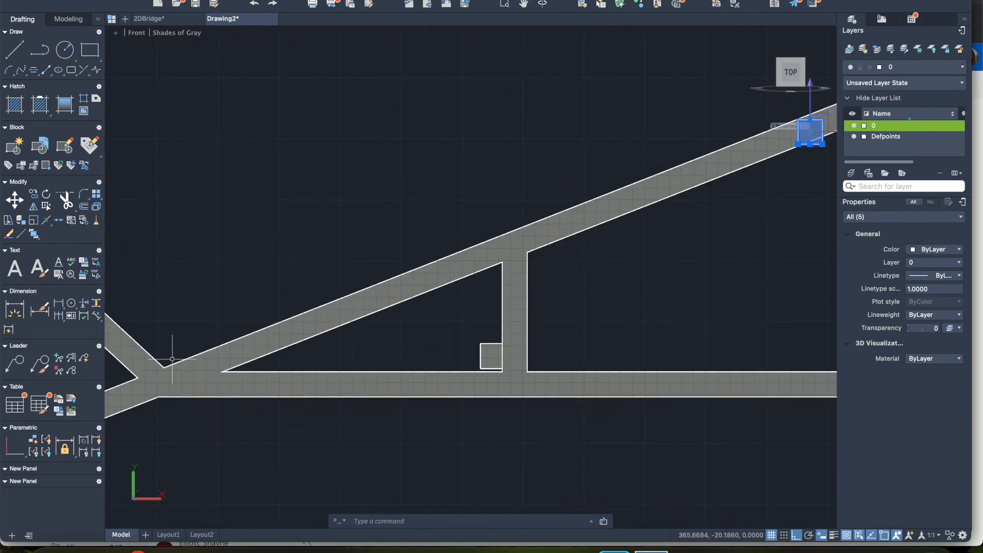
pyautogui.click(473, 337)
pyautogui.press('Escape')
pyautogui.click(472, 332)
pyautogui.click(512, 371)
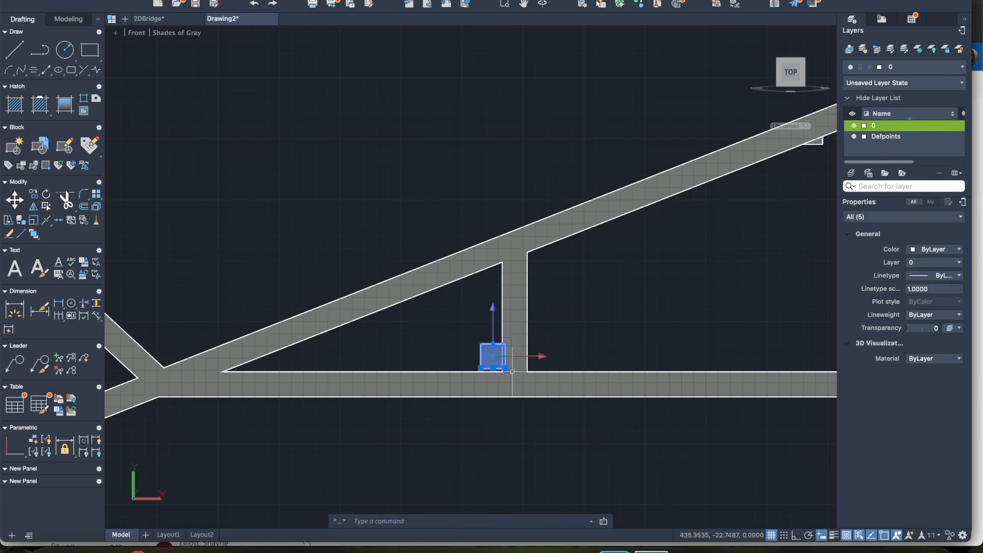
pyautogui.click(494, 356)
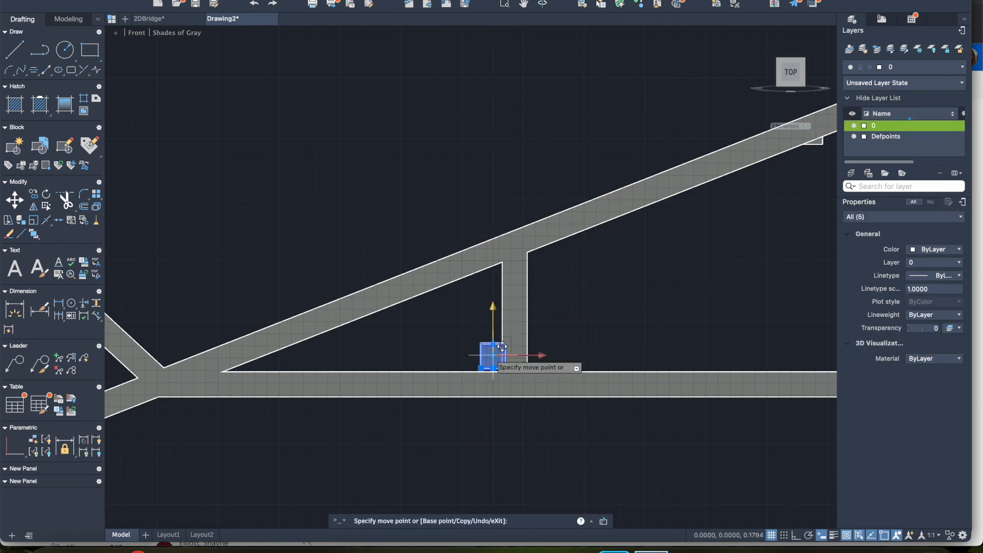
pyautogui.click(494, 255)
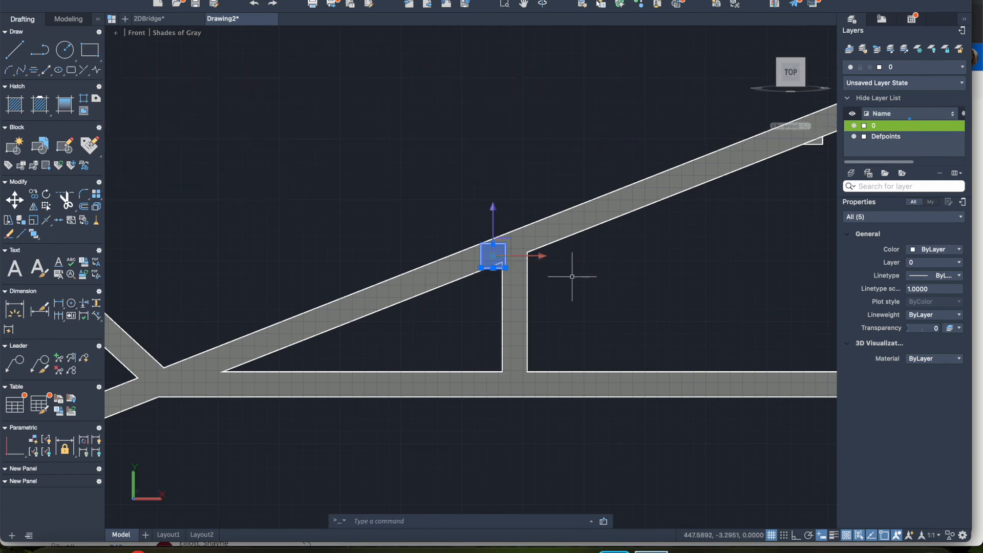
pyautogui.press('Escape')
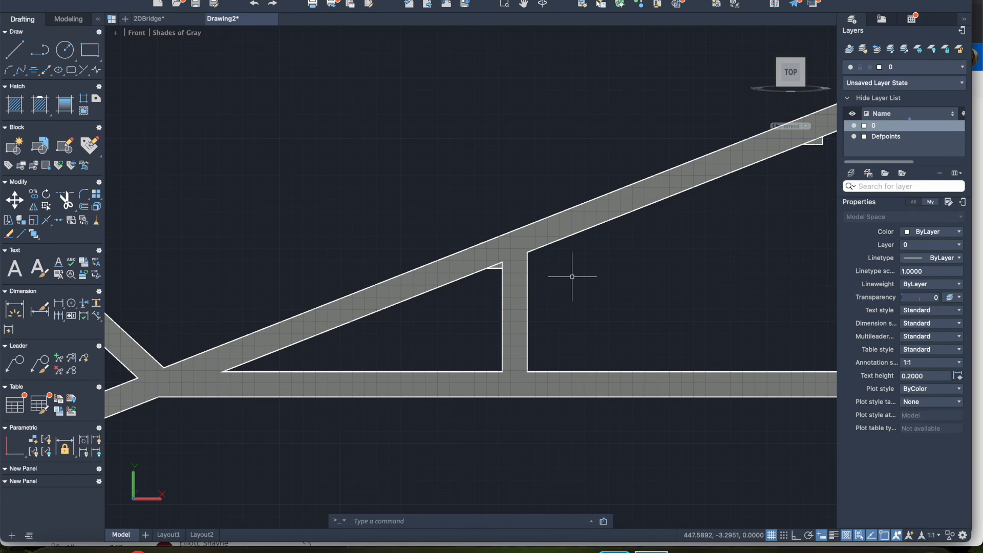
# Step: Examine the whole bridge and its cross bars from the SE Isometric view and by rotating around it
pyautogui.click(757, 91)
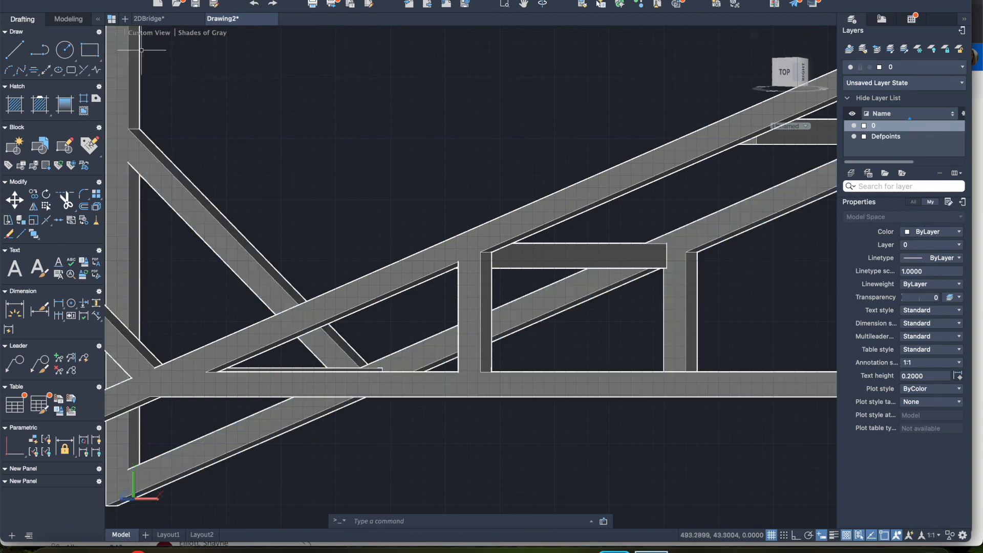
pyautogui.click(149, 36)
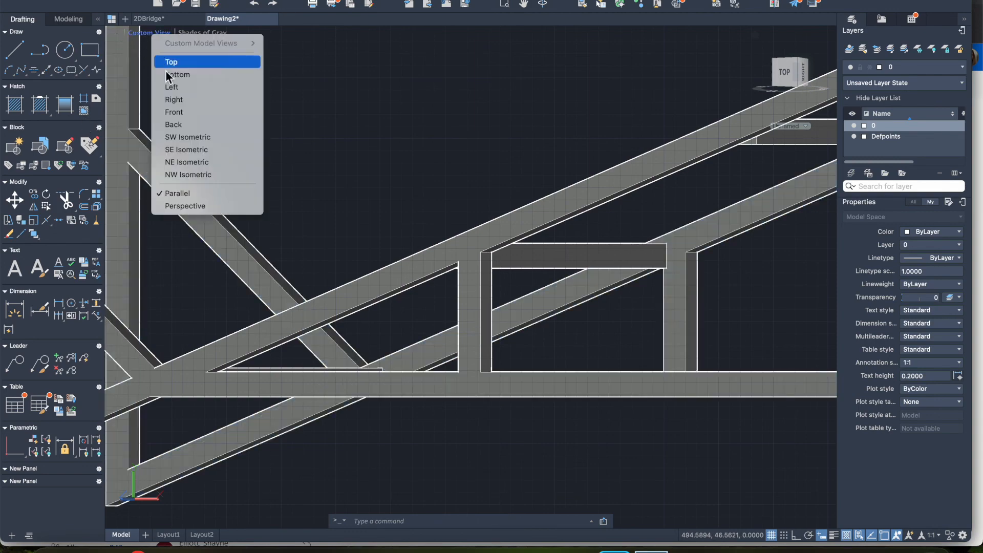
pyautogui.click(167, 152)
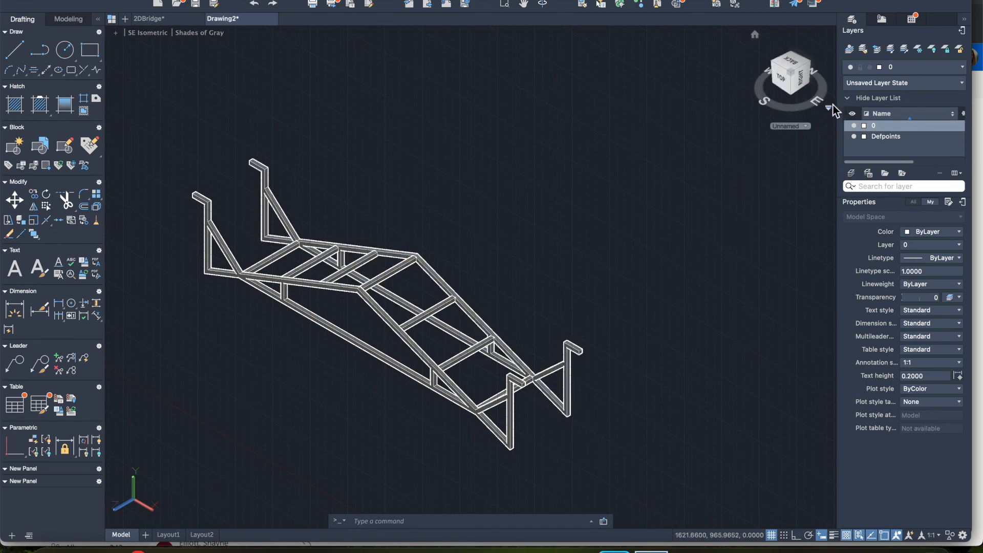
pyautogui.moveTo(820, 106); pyautogui.dragTo(706, 114)
pyautogui.click(759, 86)
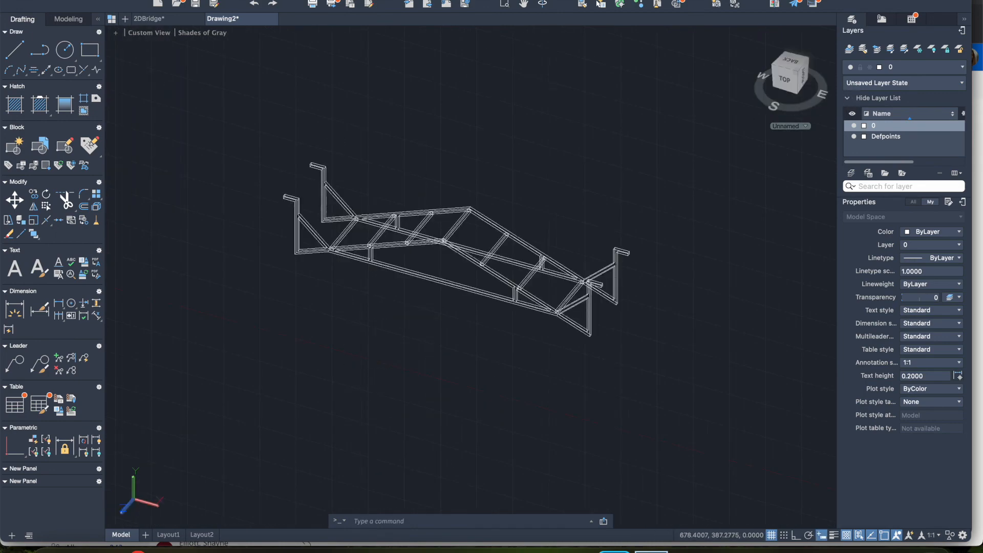